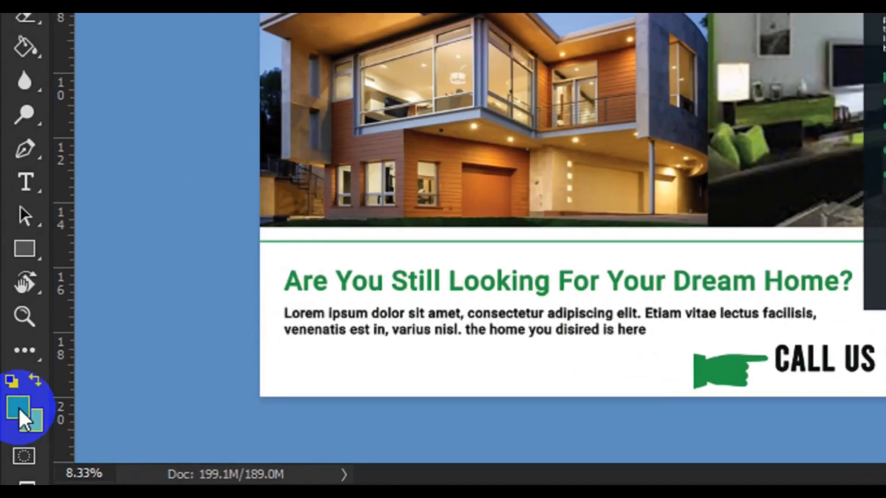
Set the foreground colour to the template's green, hex 229b48.
{"action": "left_click", "coordinate": [15, 423]}
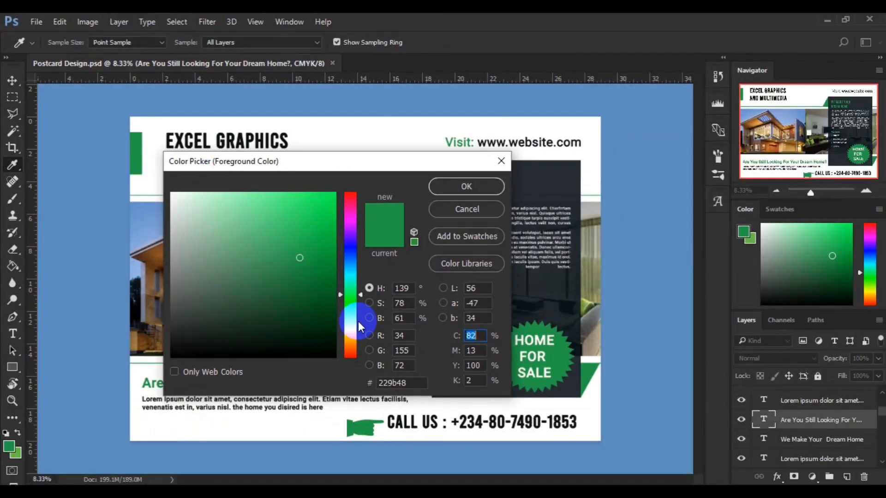
{"action": "left_click", "coordinate": [402, 382]}
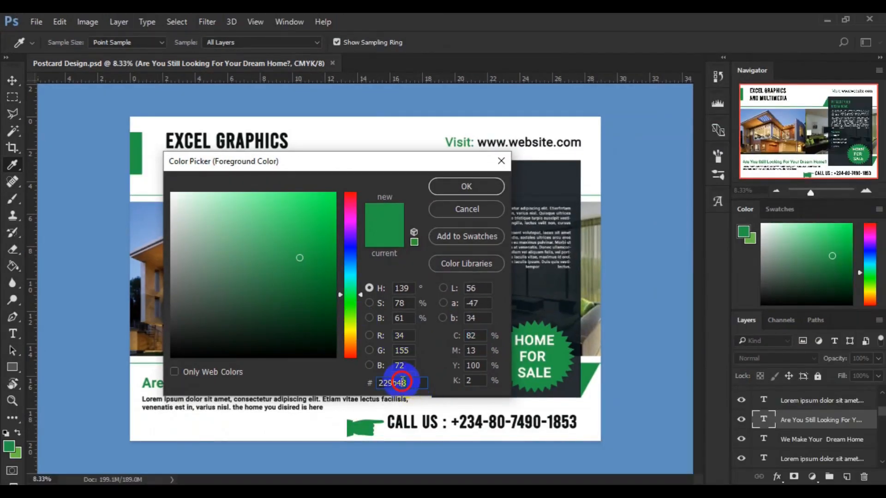
{"action": "left_click_drag", "start_coordinate": [402, 383], "coordinate": [363, 386]}
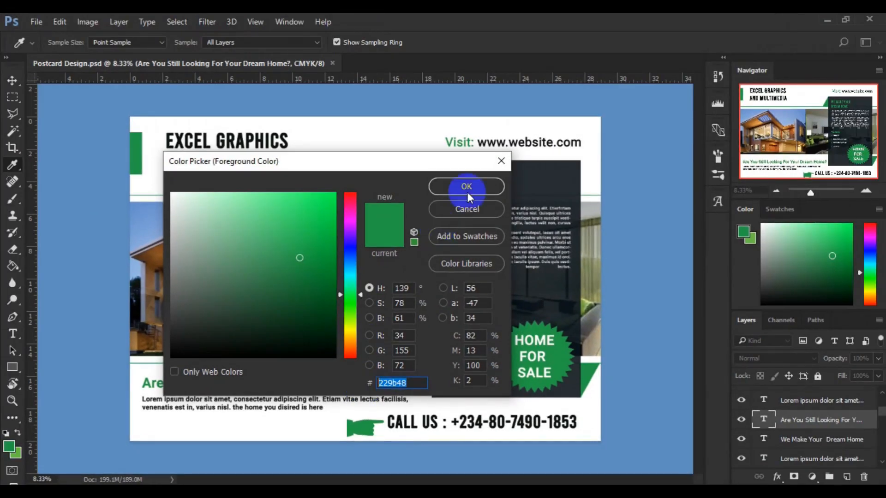
{"action": "left_click", "coordinate": [467, 187]}
{"action": "key", "text": "v"}
Sample the dark panel's grey 282d32 as the background colour.
{"action": "left_click", "coordinate": [40, 444]}
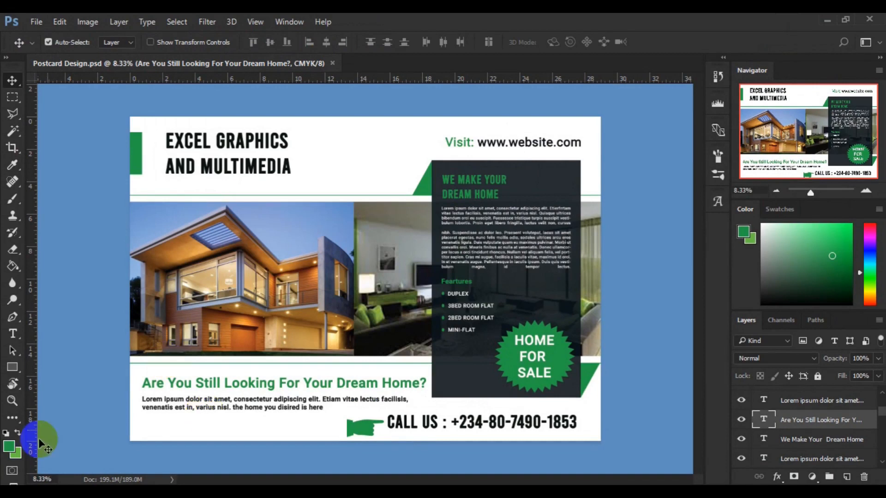
{"action": "left_click", "coordinate": [15, 456]}
{"action": "left_click_drag", "start_coordinate": [518, 174], "coordinate": [536, 179]}
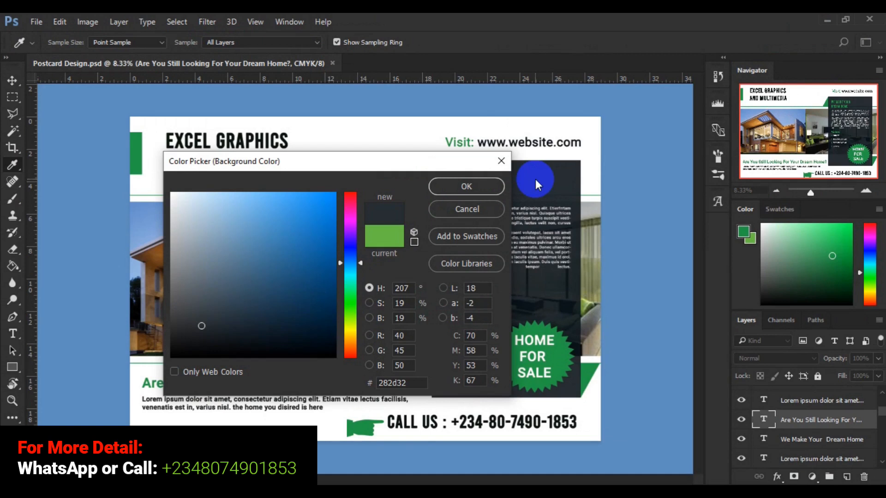
{"action": "left_click", "coordinate": [450, 190]}
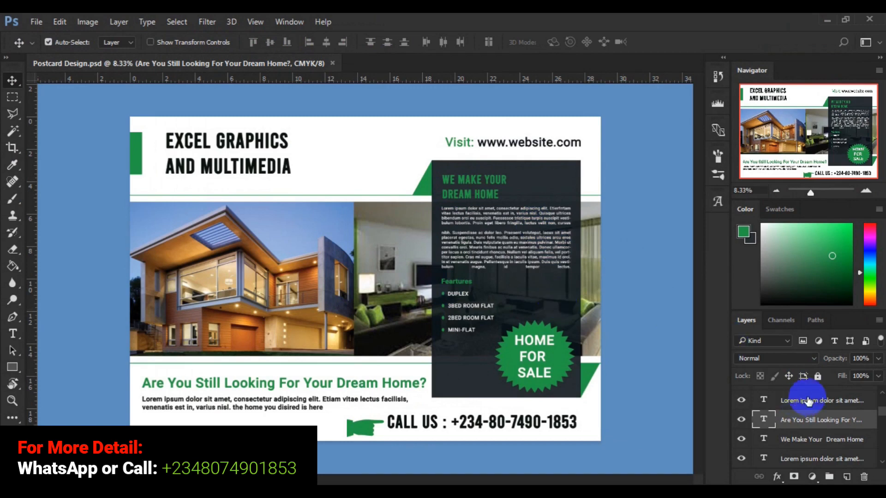
{"action": "left_click", "coordinate": [881, 396]}
{"action": "left_click", "coordinate": [881, 395]}
{"action": "left_click", "coordinate": [881, 395]}
{"action": "left_click", "coordinate": [881, 396]}
{"action": "left_click", "coordinate": [880, 395]}
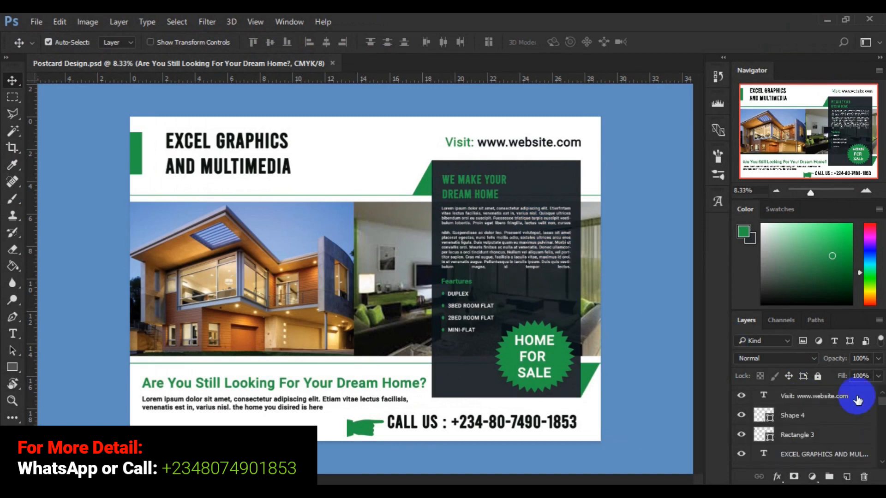
{"action": "left_click", "coordinate": [820, 400]}
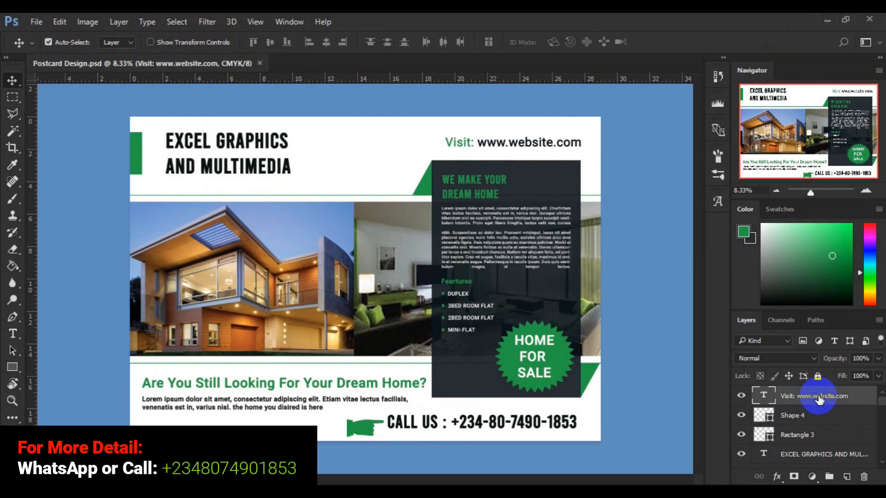
Extend the selection through 2BED ROOM FLAT and Shape 2 toward Background, then delete the design layers.
{"action": "scroll", "coordinate": [820, 399], "scroll_direction": "down", "scroll_amount": 5}
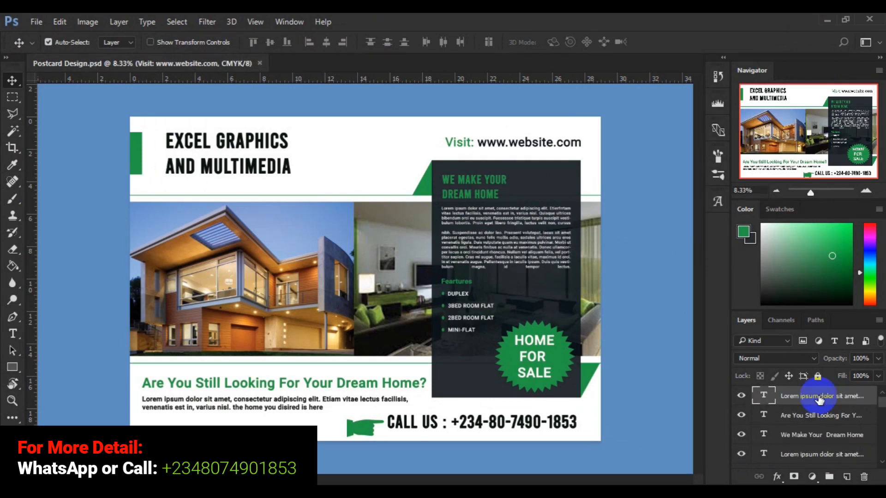
{"action": "scroll", "coordinate": [819, 400], "scroll_direction": "down", "scroll_amount": 5}
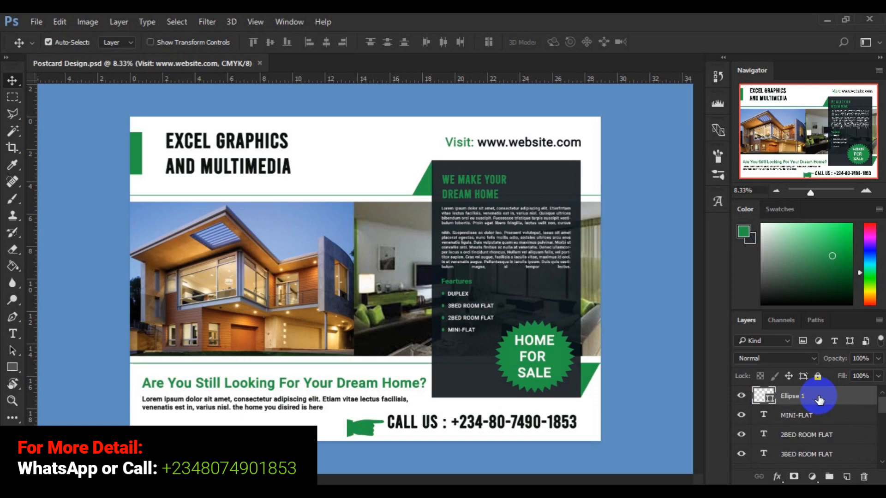
{"action": "left_click", "coordinate": [819, 399]}
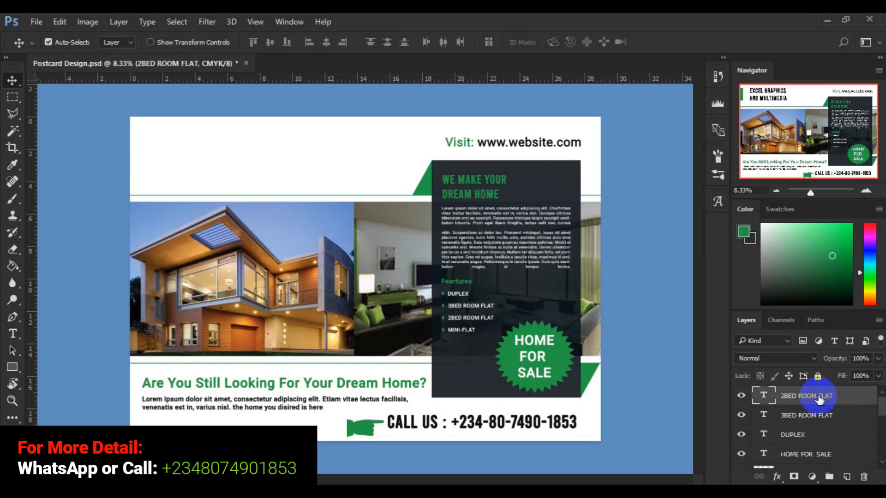
{"action": "scroll", "coordinate": [819, 400], "scroll_direction": "down", "scroll_amount": 4}
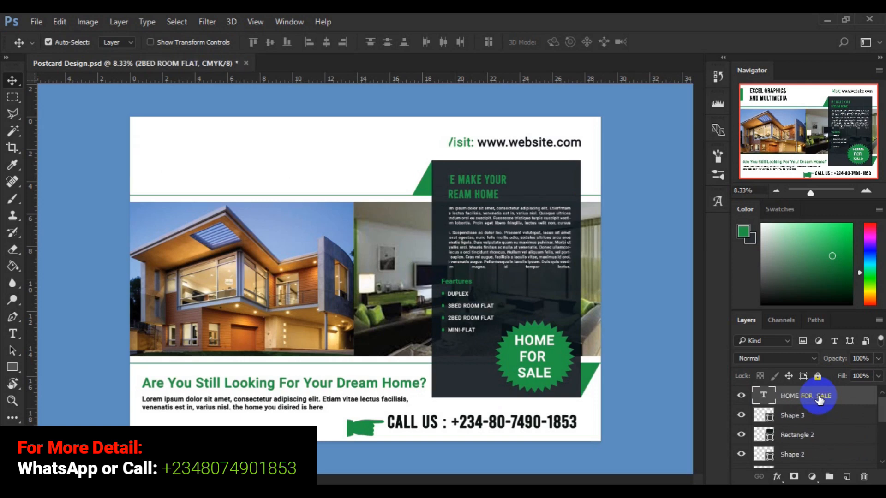
{"action": "scroll", "coordinate": [819, 400], "scroll_direction": "down", "scroll_amount": 1}
{"action": "left_click", "coordinate": [819, 400]}
{"action": "scroll", "coordinate": [819, 400], "scroll_direction": "down", "scroll_amount": 3}
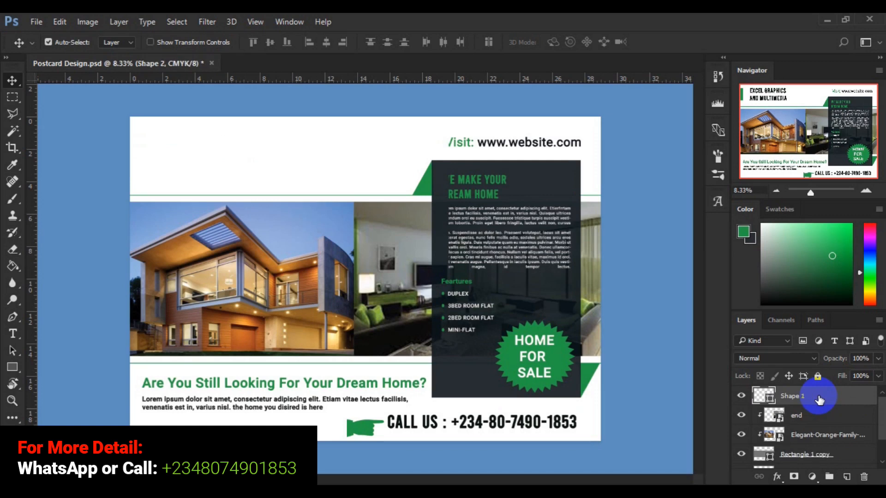
{"action": "scroll", "coordinate": [819, 400], "scroll_direction": "down", "scroll_amount": 3}
{"action": "left_click", "coordinate": [819, 400]}
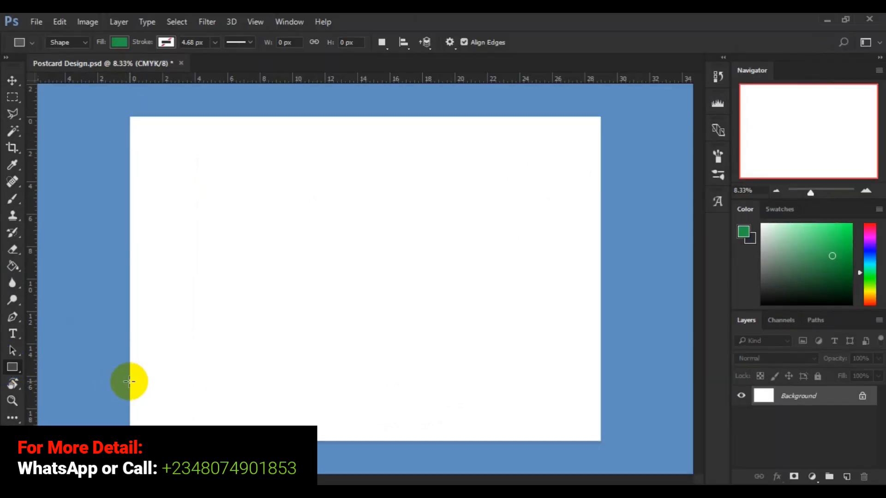
Draw a wide green 8664 × 708 px rectangle, Rectangle 1, near the canvas bottom.
{"action": "left_click_drag", "start_coordinate": [130, 382], "coordinate": [597, 419]}
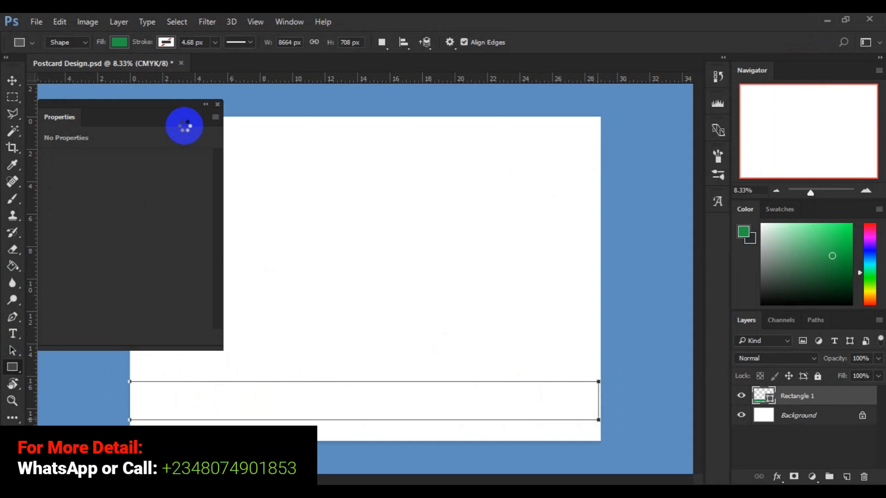
{"action": "left_click", "coordinate": [218, 105]}
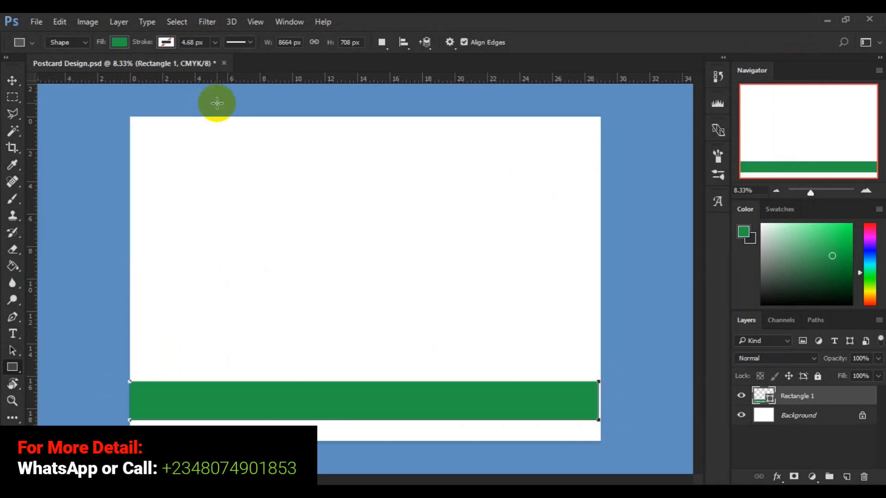
{"action": "left_click", "coordinate": [11, 83]}
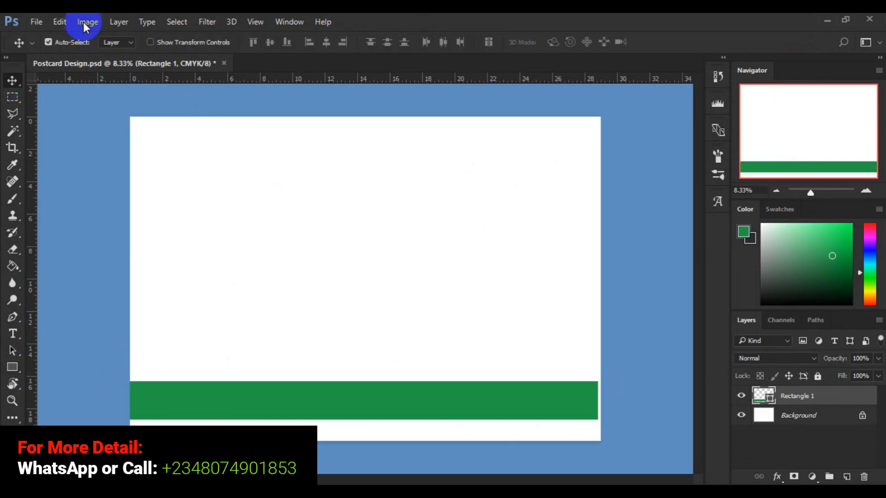
Free Transform Rectangle 1, pulling its right-middle handle out to the canvas edge.
{"action": "left_click", "coordinate": [60, 22]}
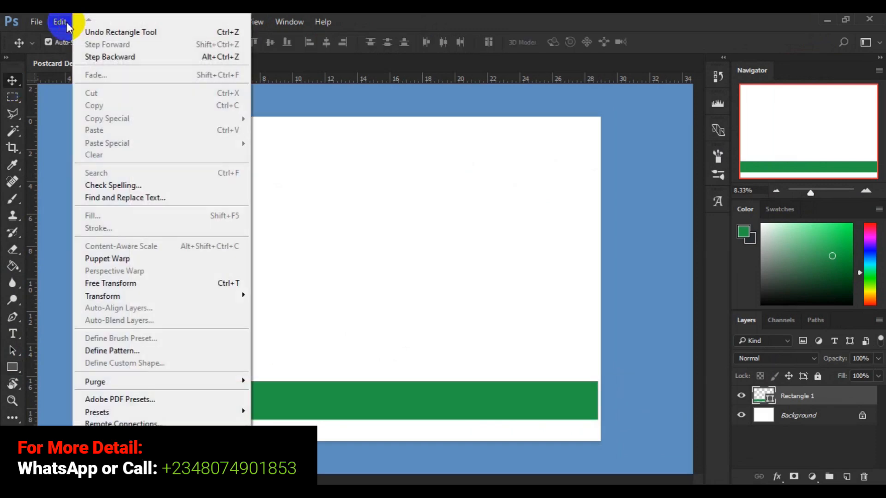
{"action": "left_click", "coordinate": [155, 288]}
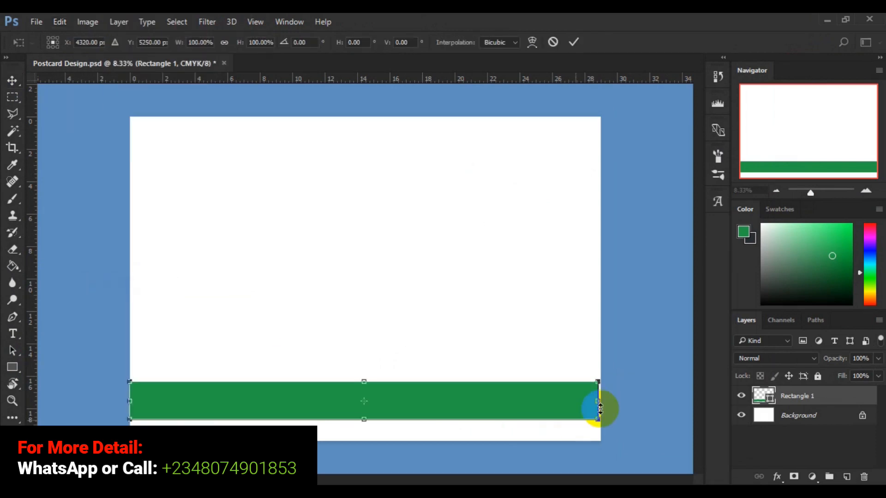
{"action": "left_click_drag", "start_coordinate": [599, 404], "coordinate": [605, 405]}
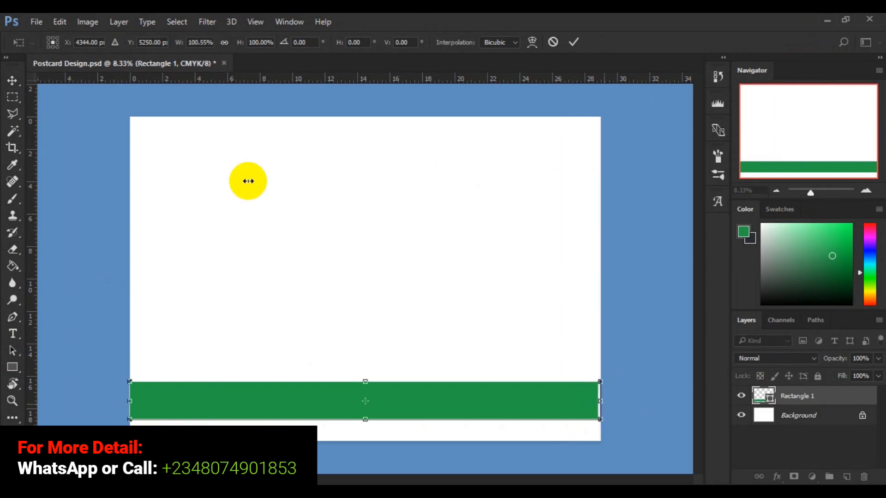
{"action": "left_click", "coordinate": [575, 43]}
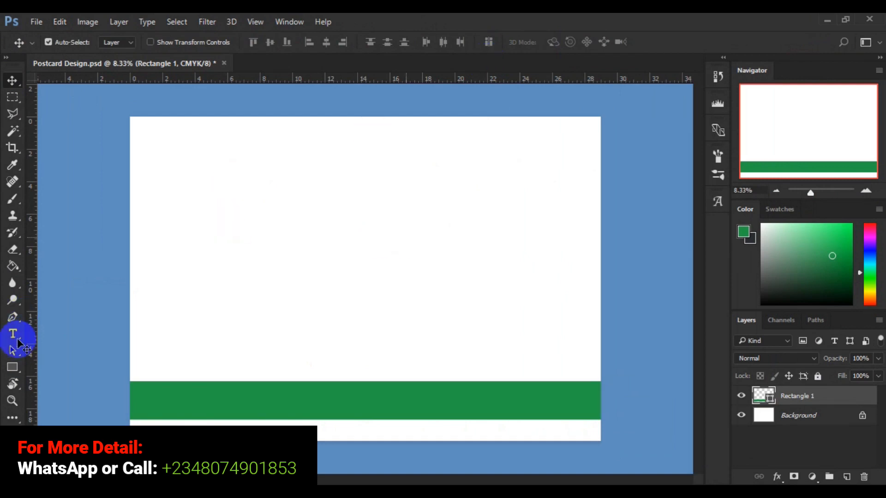
Add empty Layer 1 and set rectangle stroke to band-sampled green 229b48 and fill to white.
{"action": "left_click", "coordinate": [13, 369]}
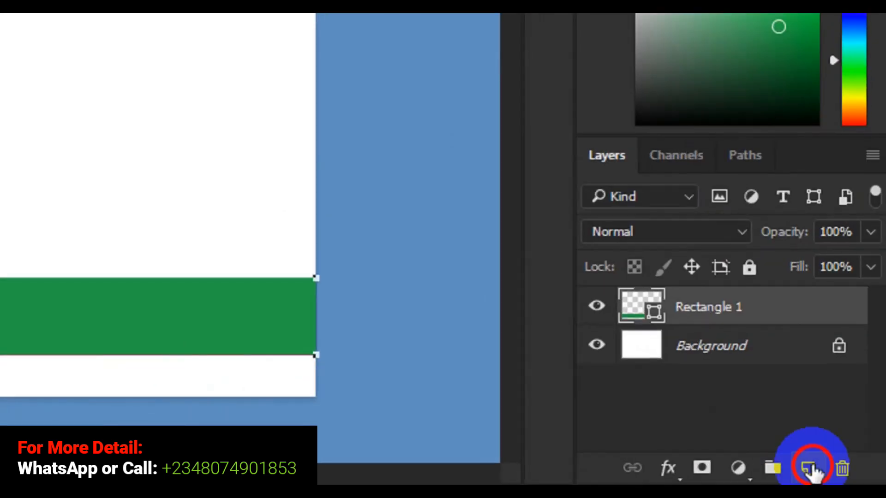
{"action": "left_click", "coordinate": [813, 472]}
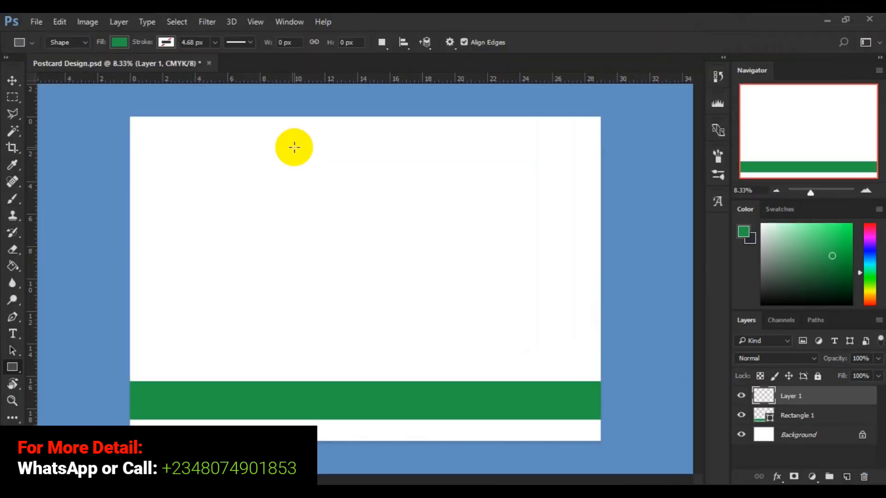
{"action": "left_click", "coordinate": [166, 41]}
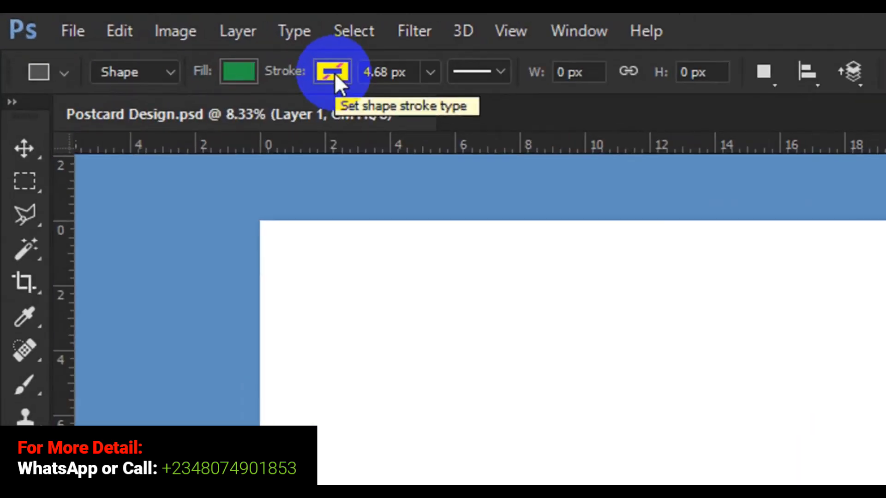
{"action": "left_click", "coordinate": [166, 43]}
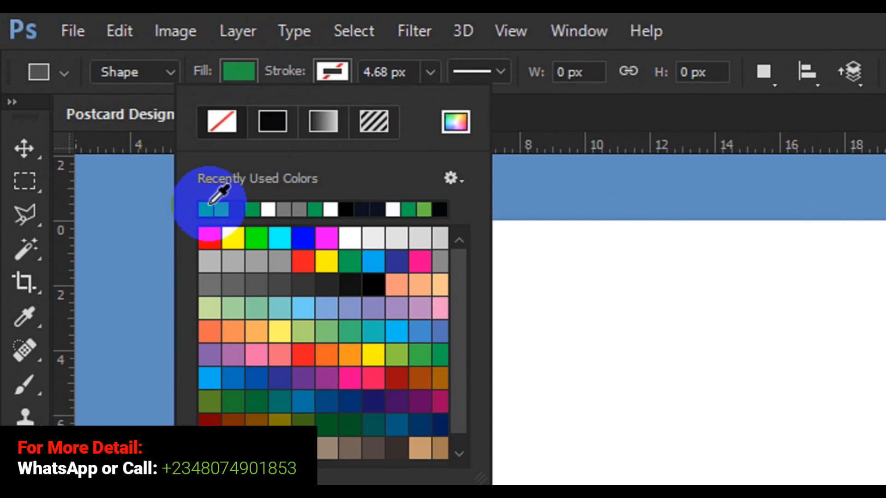
{"action": "left_click", "coordinate": [458, 121]}
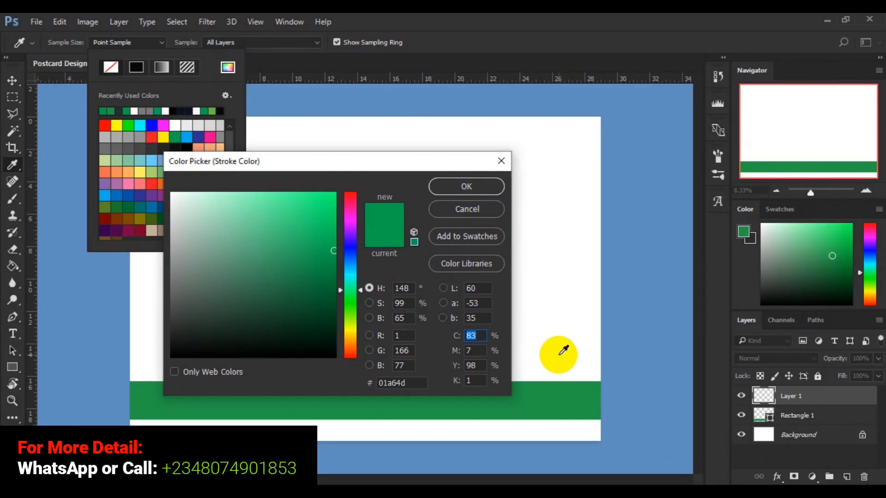
{"action": "left_click", "coordinate": [557, 394]}
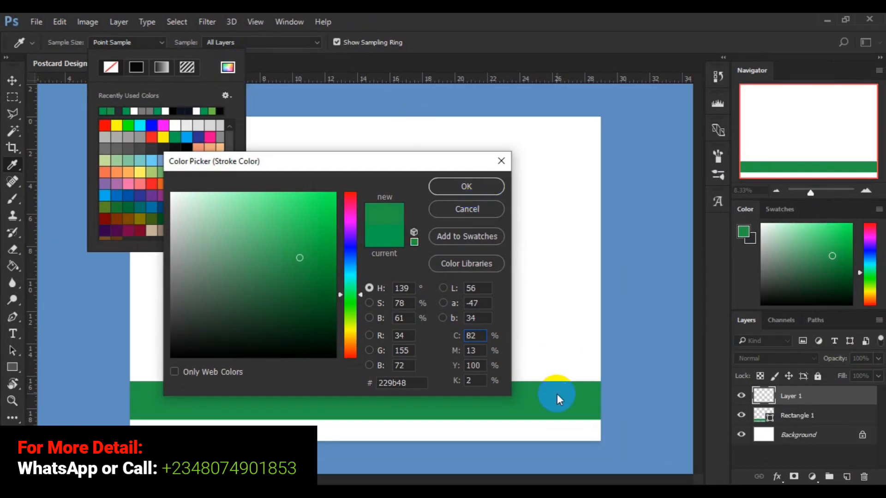
{"action": "left_click", "coordinate": [469, 193]}
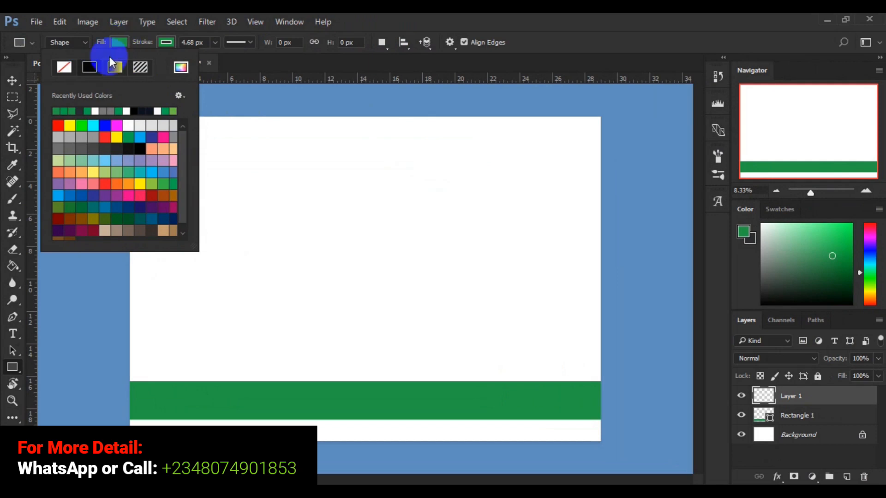
{"action": "left_click", "coordinate": [98, 100]}
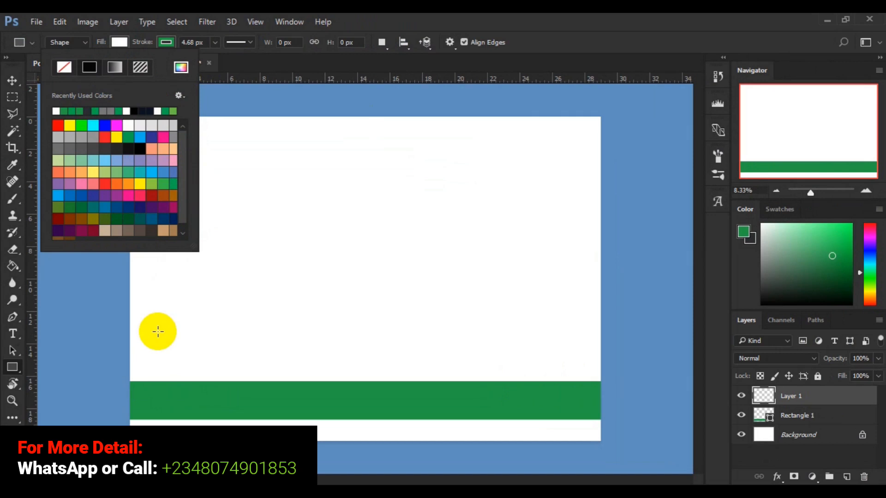
Draw a white frame over the band's left end with a 10.14 px green outline.
{"action": "left_click", "coordinate": [158, 331]}
{"action": "left_click_drag", "start_coordinate": [158, 332], "coordinate": [274, 392]}
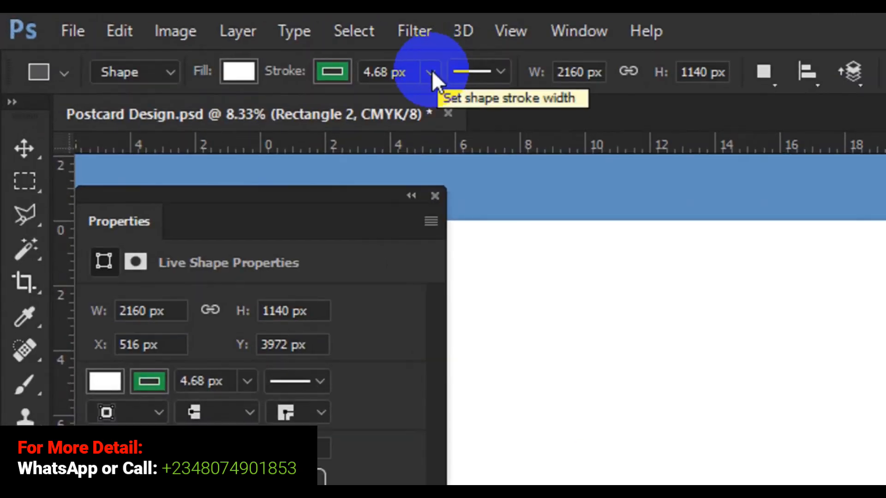
{"action": "left_click", "coordinate": [430, 72]}
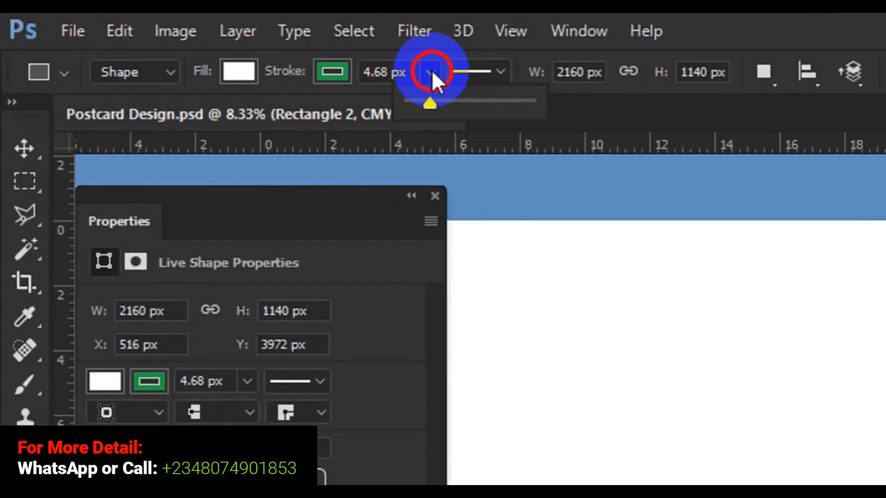
{"action": "left_click", "coordinate": [430, 104]}
{"action": "left_click_drag", "start_coordinate": [429, 103], "coordinate": [433, 104]}
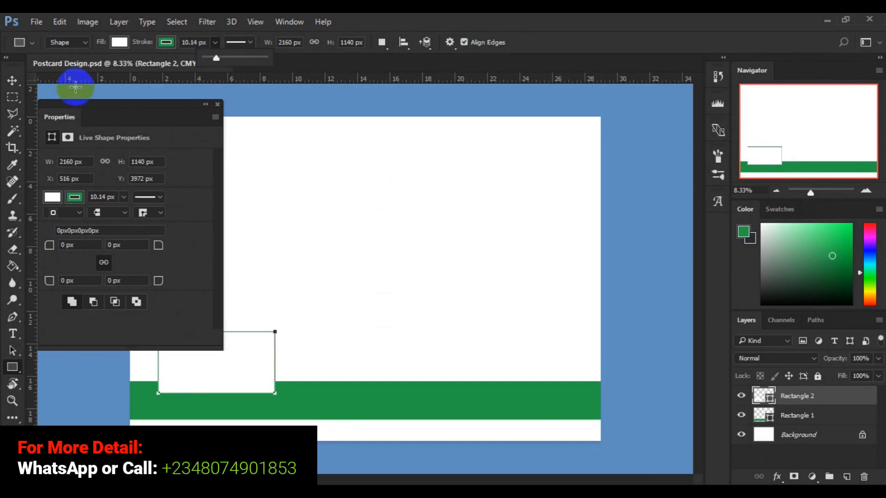
{"action": "left_click", "coordinate": [12, 81]}
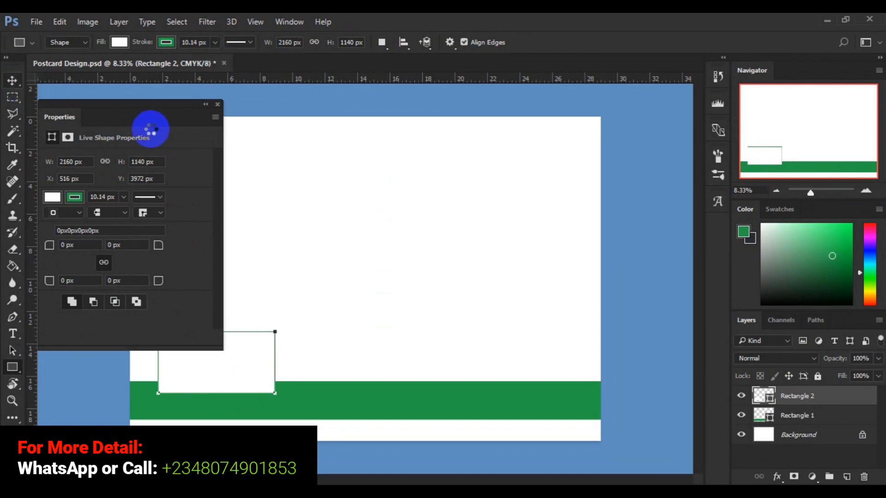
{"action": "left_click", "coordinate": [220, 105]}
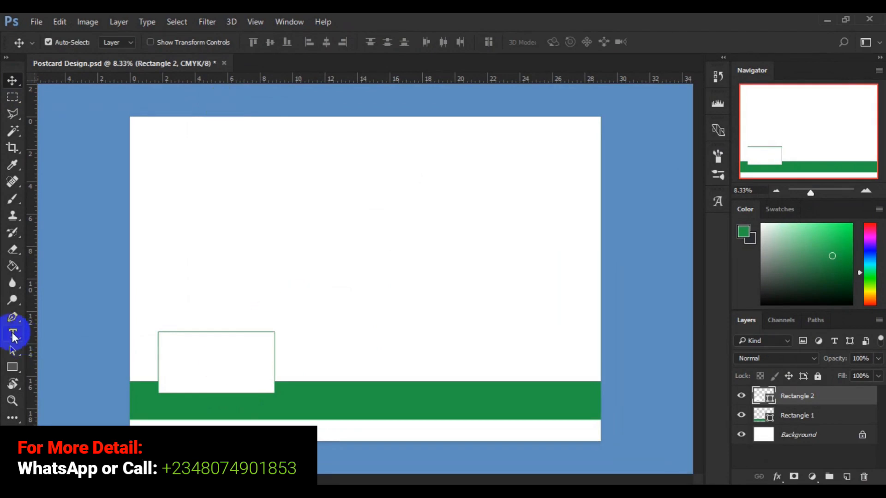
Thicken the frame's green outline to about 21 px (21.06 px).
{"action": "left_click", "coordinate": [12, 367]}
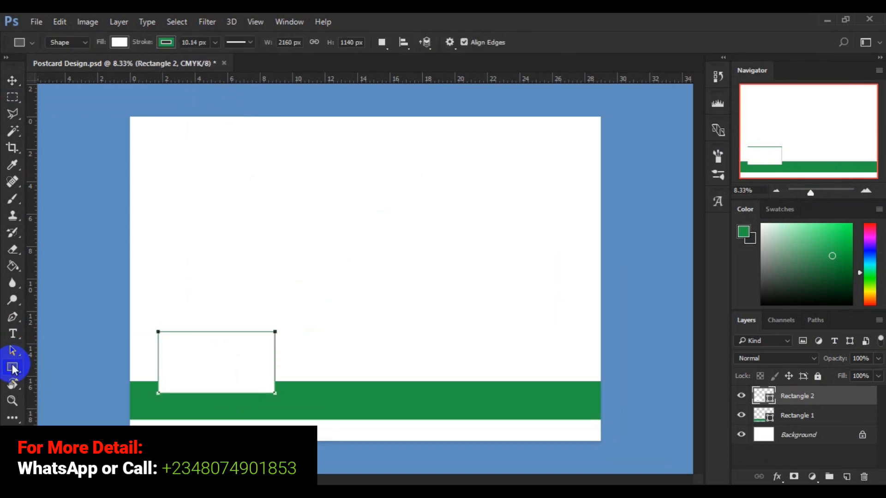
{"action": "left_click", "coordinate": [215, 44]}
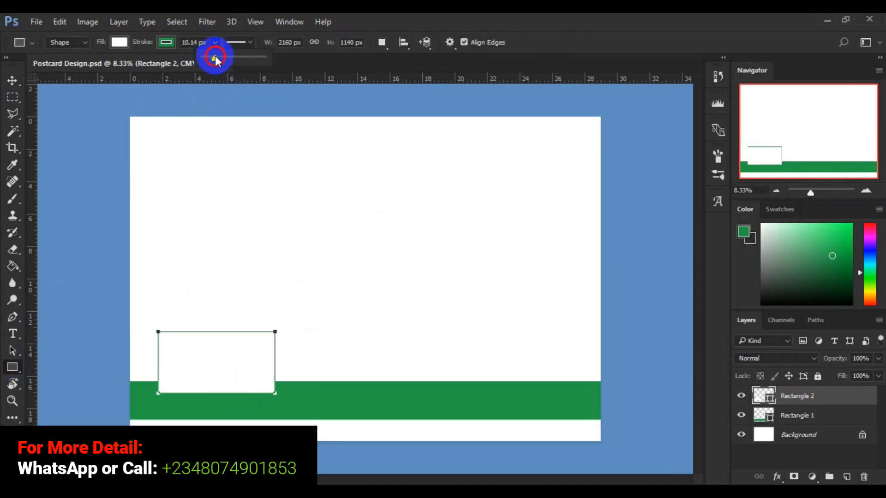
{"action": "left_click_drag", "start_coordinate": [219, 56], "coordinate": [220, 56]}
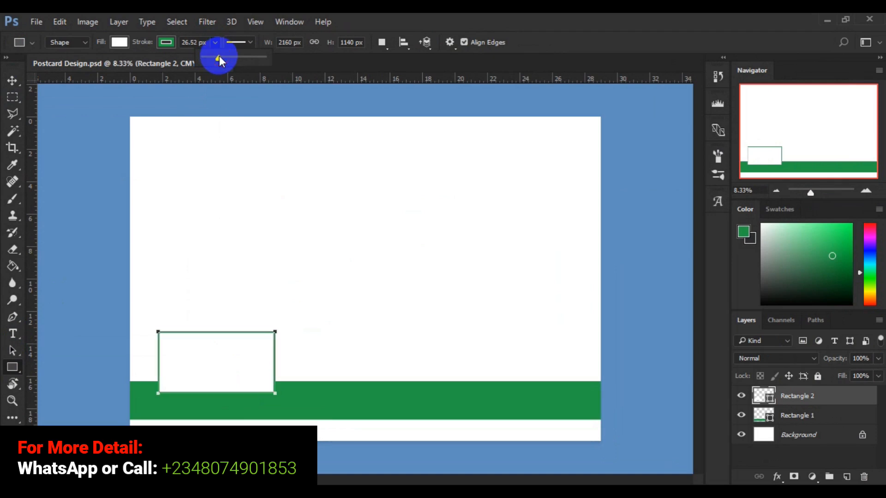
{"action": "left_click_drag", "start_coordinate": [220, 56], "coordinate": [218, 56]}
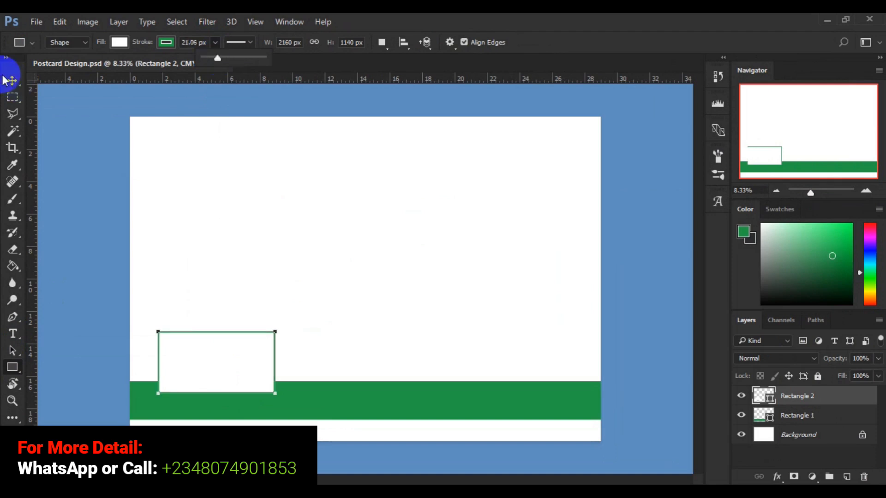
{"action": "left_click", "coordinate": [12, 81]}
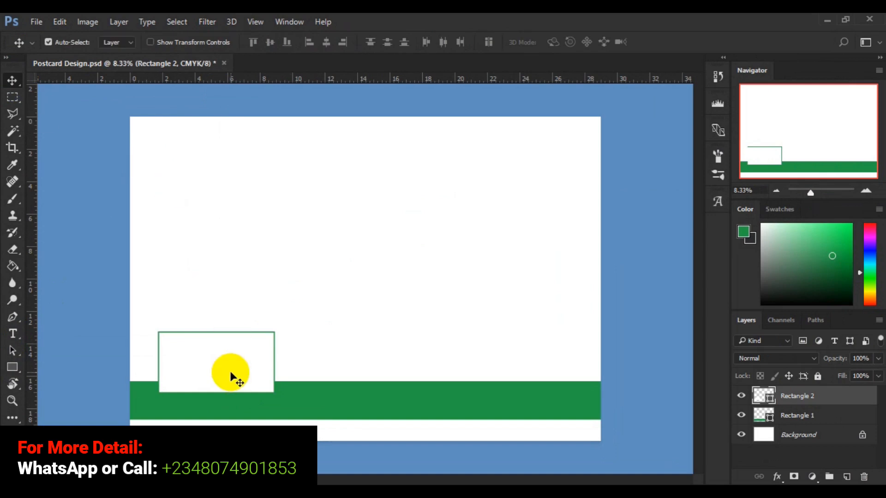
Alt-drag the frame rightward to make evenly spaced copies, giving three frames along the band.
{"action": "left_click_drag", "start_coordinate": [230, 374], "coordinate": [490, 372]}
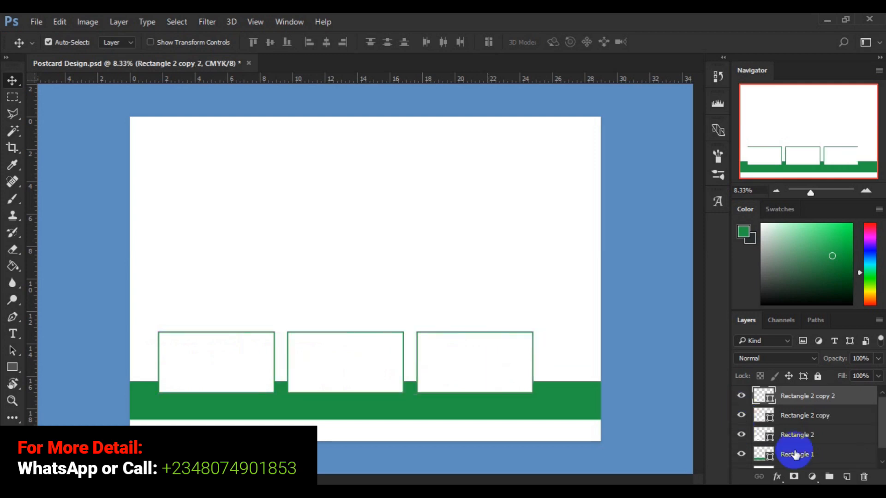
{"action": "key", "text": "F6"}
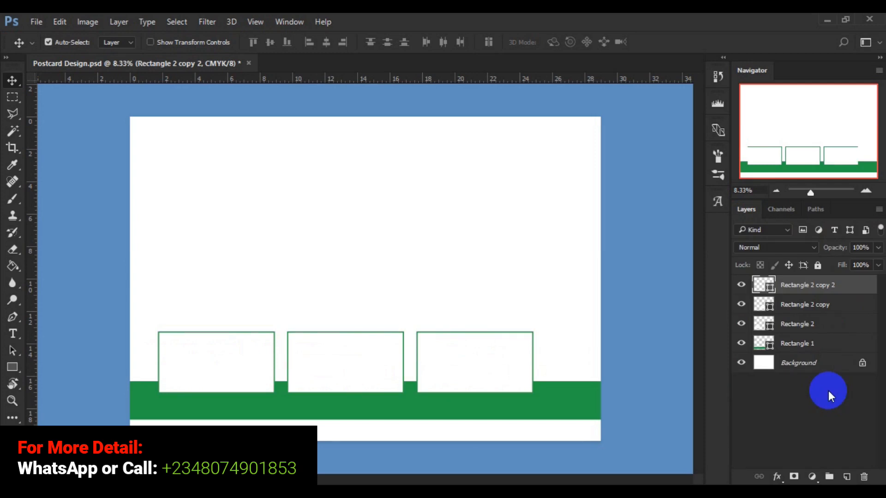
Show the Color panel again via Window > Color.
{"action": "left_click", "coordinate": [290, 22]}
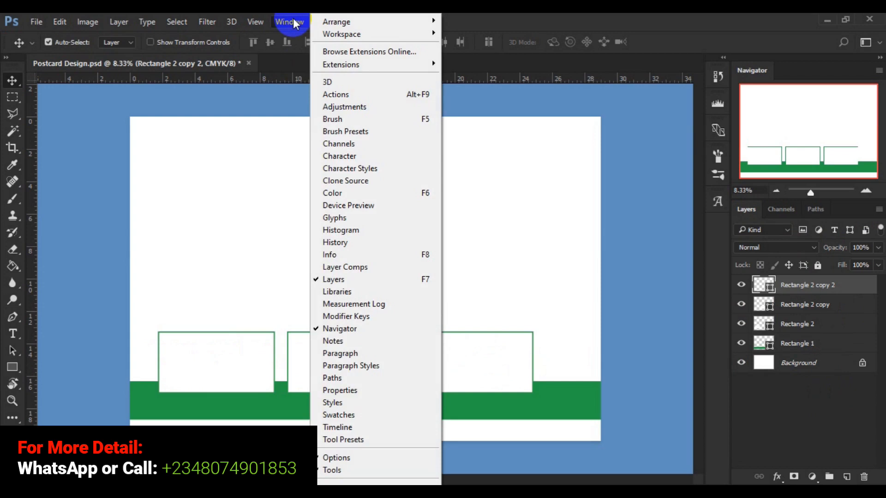
{"action": "left_click", "coordinate": [255, 21]}
{"action": "mouse_move", "coordinate": [258, 36]}
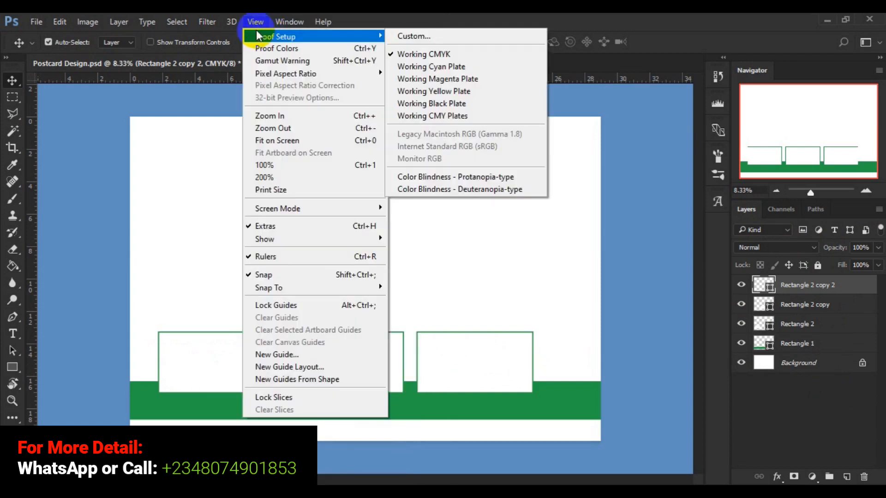
{"action": "mouse_move", "coordinate": [293, 20]}
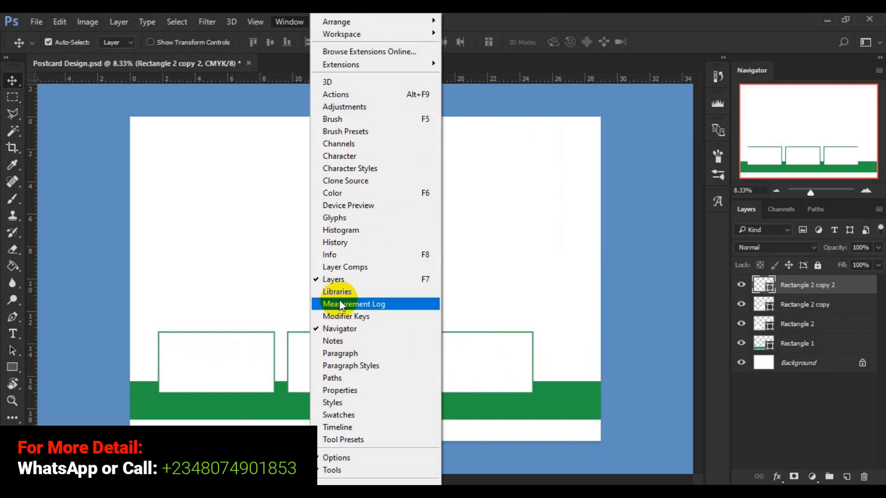
{"action": "left_click", "coordinate": [362, 196]}
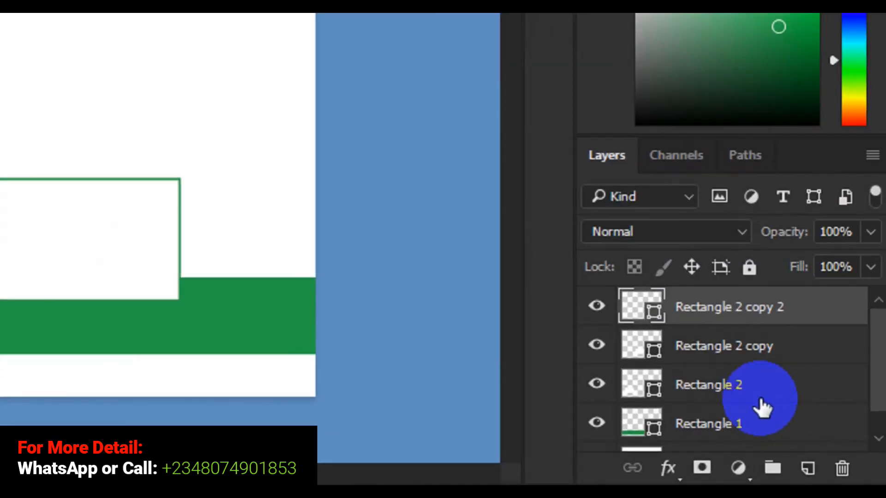
Group the three frame layers and rename the group 'picture rectangle'.
{"action": "left_click", "coordinate": [743, 390], "text": "shift"}
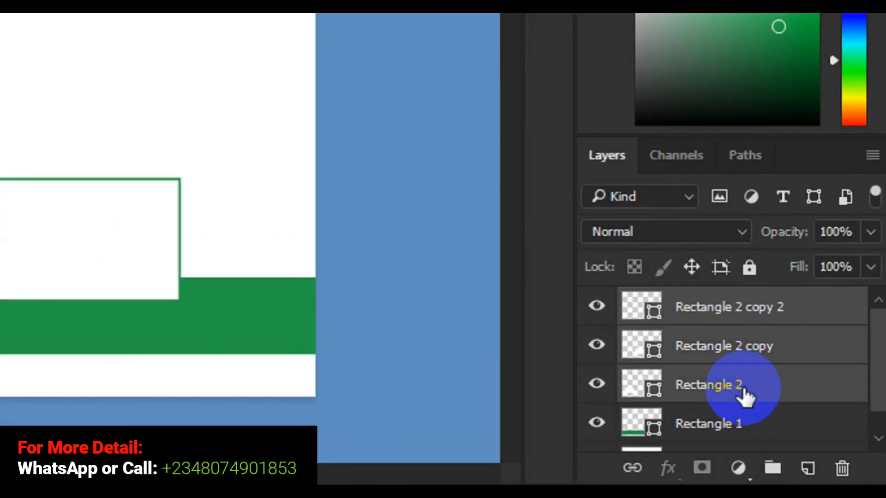
{"action": "left_click_drag", "start_coordinate": [743, 390], "coordinate": [768, 462]}
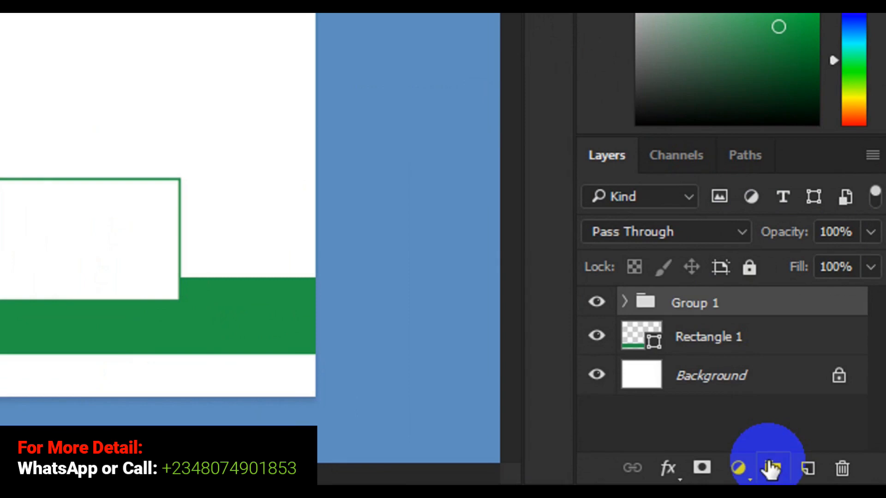
{"action": "double_click", "coordinate": [700, 305]}
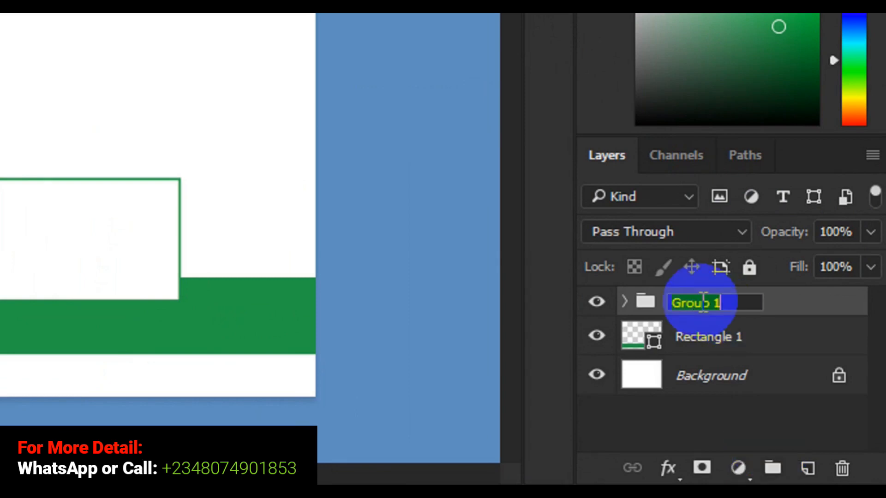
{"action": "type", "text": "pict"}
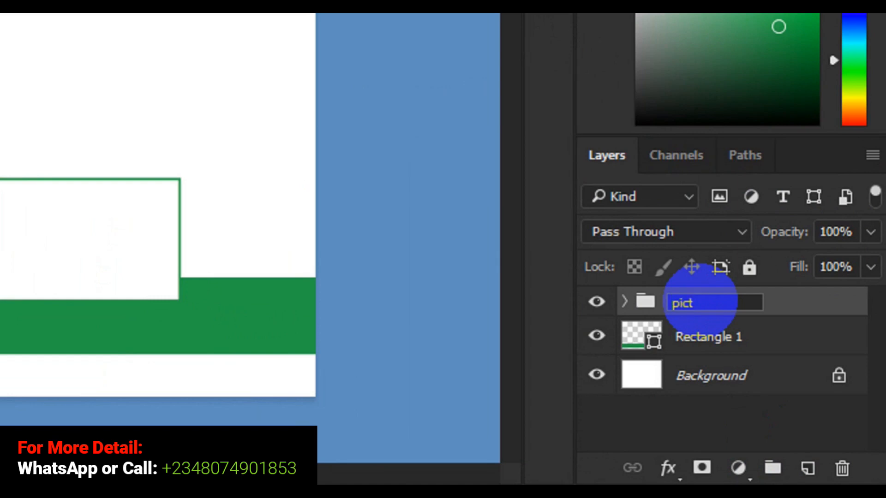
{"action": "type", "text": "ure rectangle"}
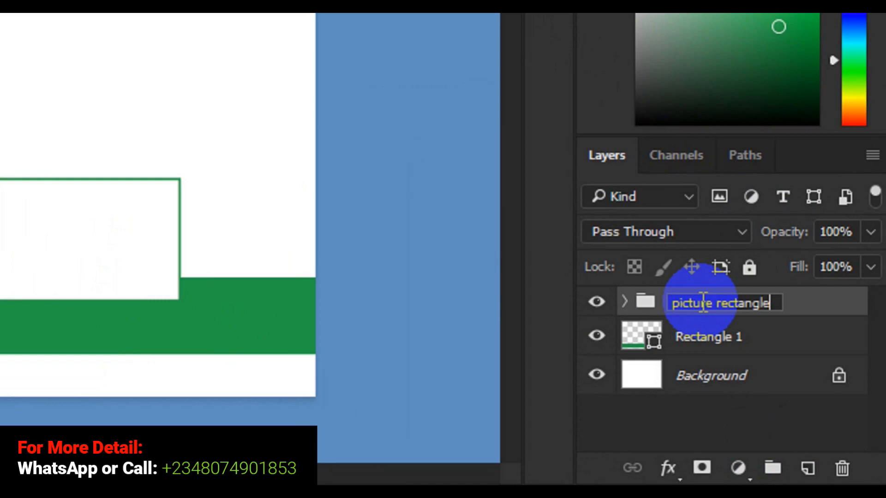
{"action": "key", "text": "Return"}
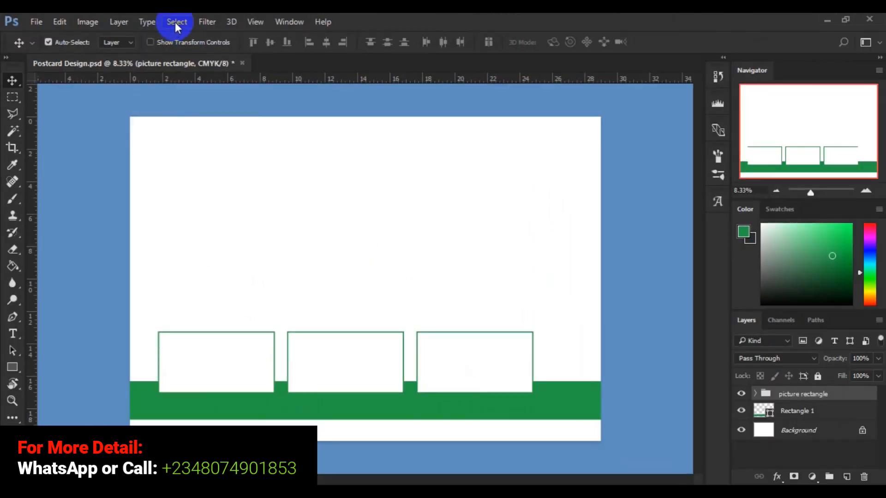
Select All, align the picture rectangle group to the canvas's horizontal centre, then deselect.
{"action": "left_click", "coordinate": [176, 23]}
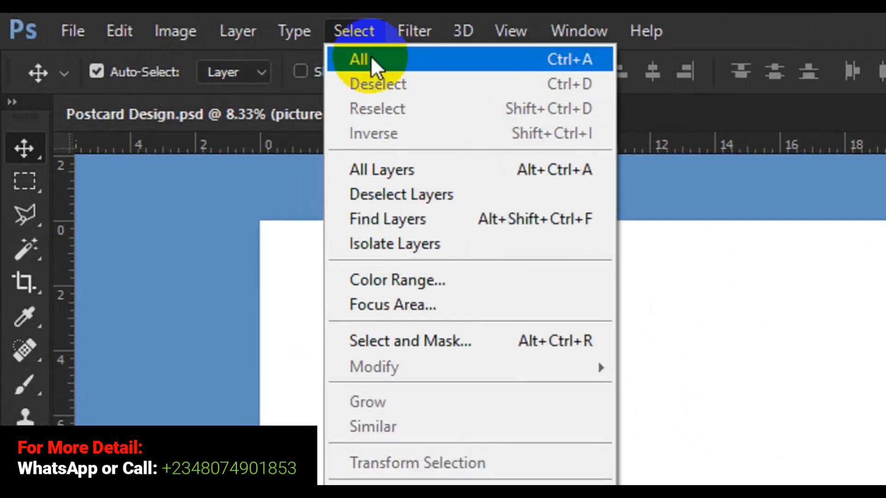
{"action": "left_click", "coordinate": [372, 56]}
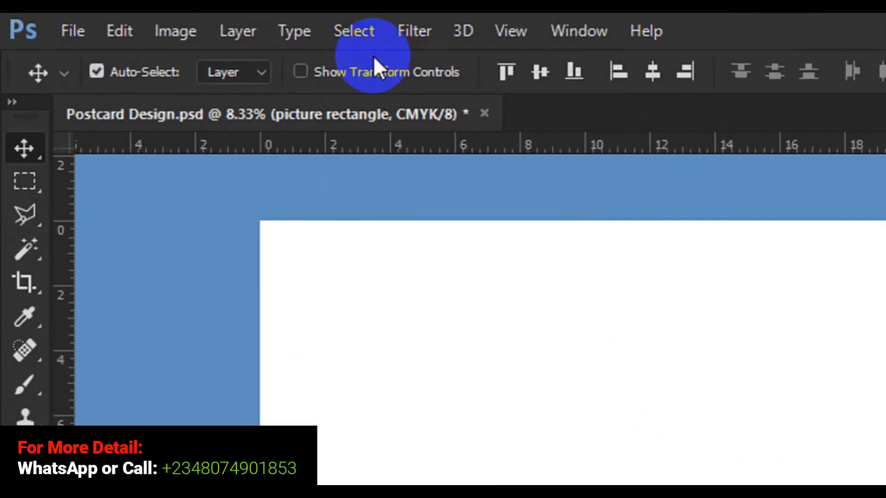
{"action": "left_click", "coordinate": [536, 70]}
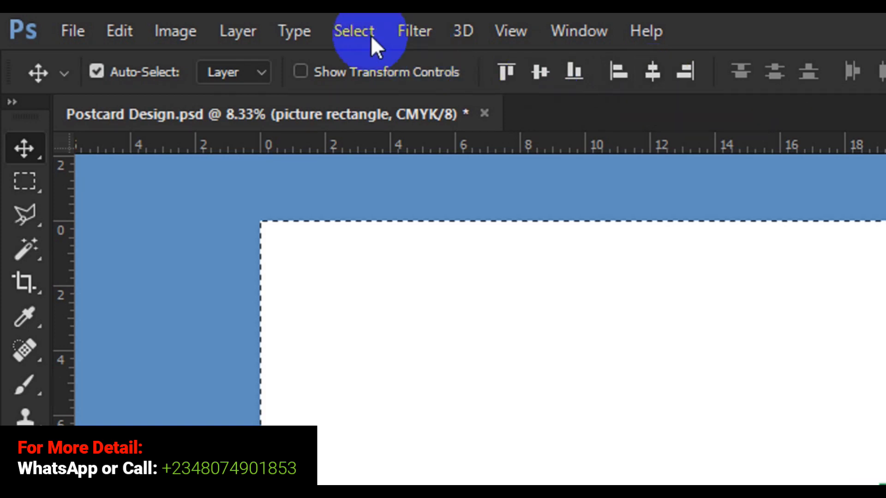
{"action": "left_click", "coordinate": [358, 32]}
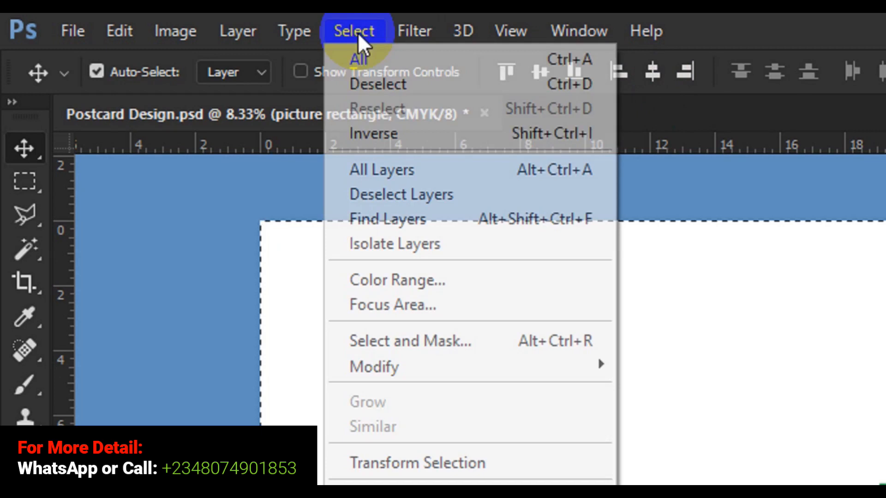
{"action": "left_click", "coordinate": [378, 84]}
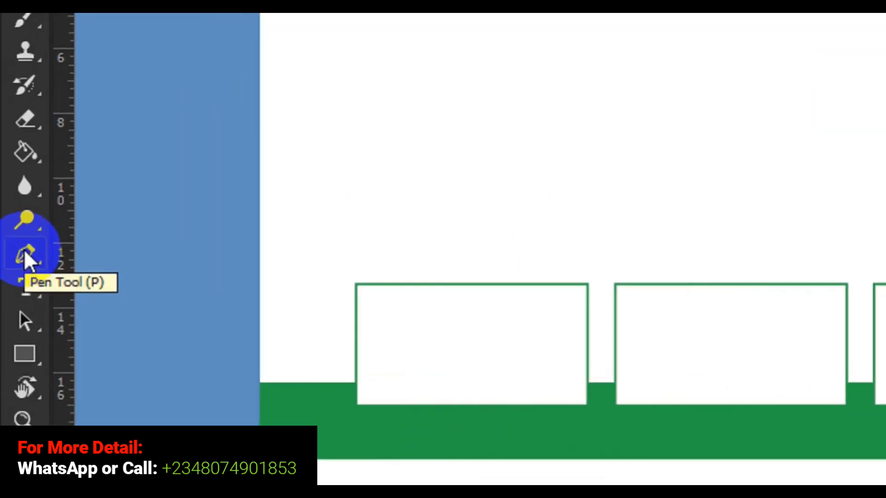
Set the Pen tool to shape mode with no fill and a stroke of about 10 px.
{"action": "left_click", "coordinate": [25, 251]}
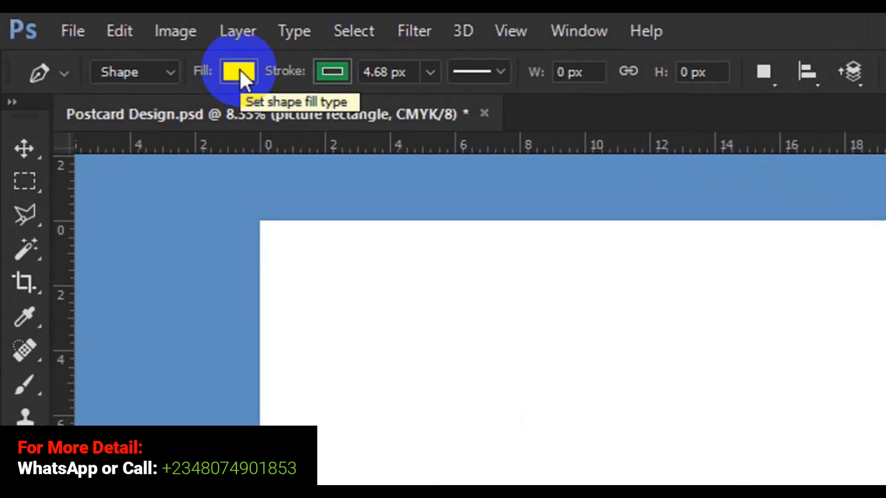
{"action": "left_click", "coordinate": [120, 43]}
{"action": "left_click", "coordinate": [120, 125]}
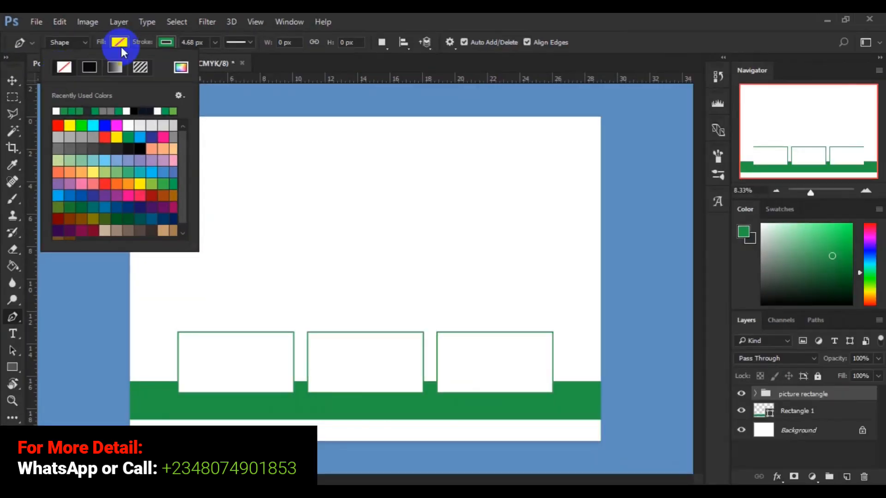
{"action": "left_click", "coordinate": [215, 42]}
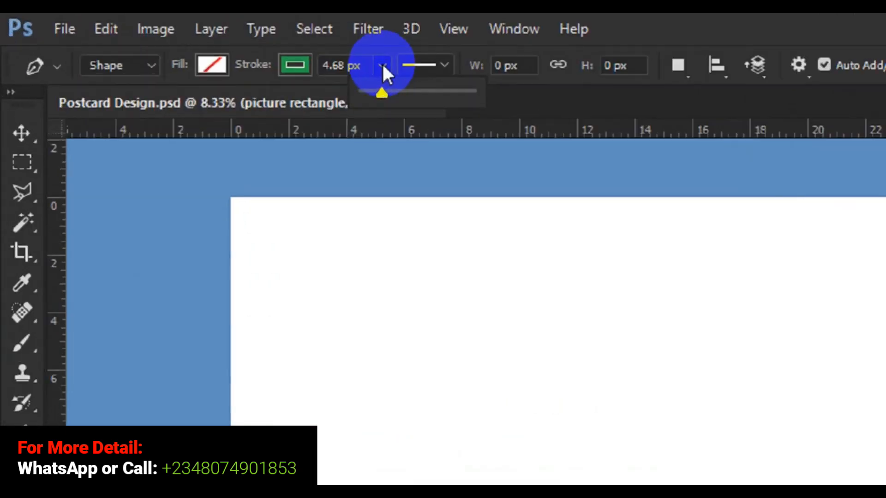
{"action": "left_click", "coordinate": [380, 91]}
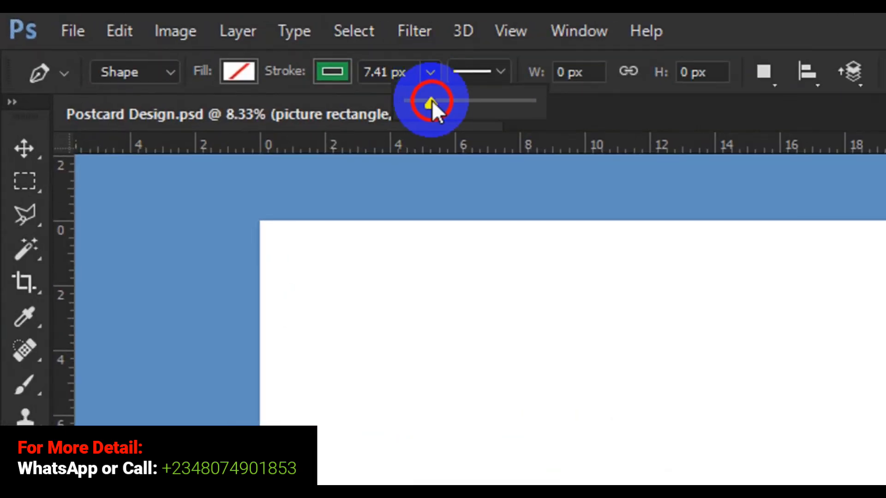
{"action": "left_click_drag", "start_coordinate": [432, 101], "coordinate": [433, 100]}
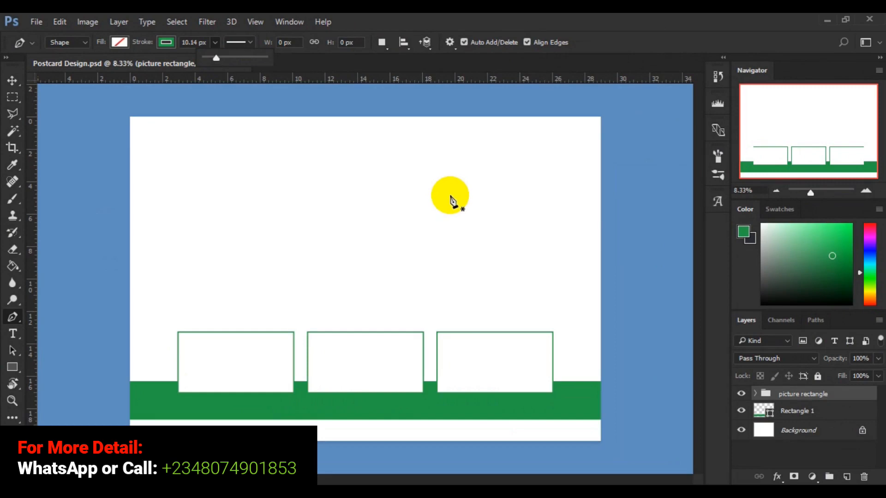
{"action": "left_click", "coordinate": [451, 199]}
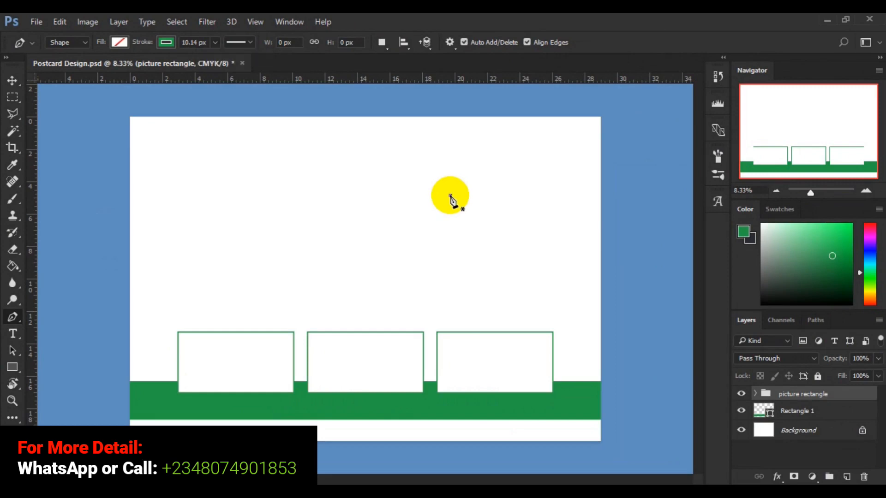
Draw a horizontal green line from mid-page to the right page edge.
{"action": "left_click", "coordinate": [451, 199]}
{"action": "left_click", "coordinate": [568, 195], "text": "shift"}
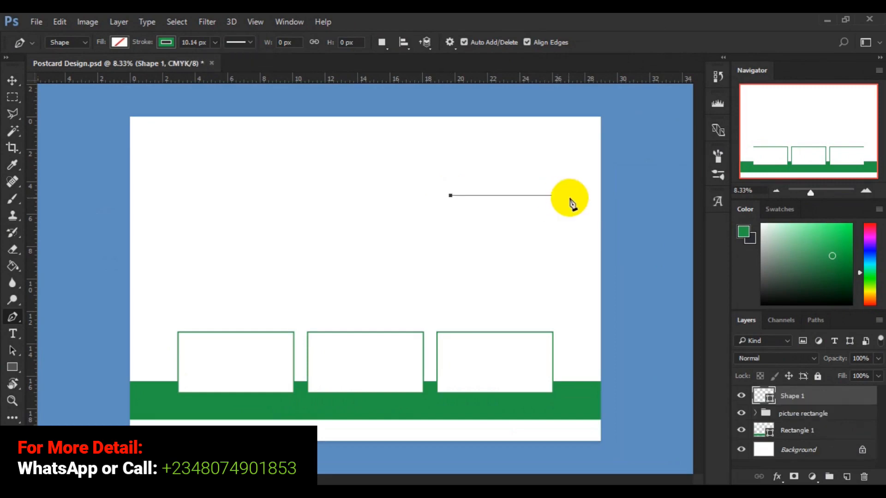
{"action": "left_click", "coordinate": [601, 198], "text": "shift"}
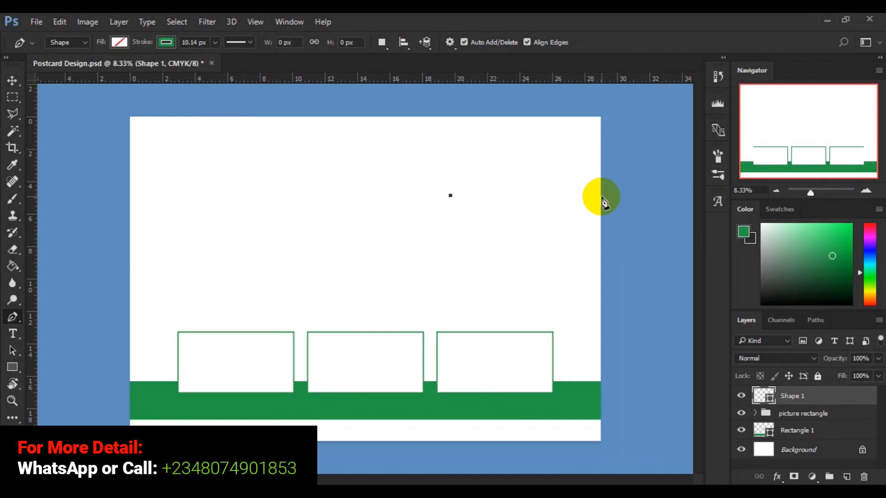
{"action": "left_click", "coordinate": [601, 196]}
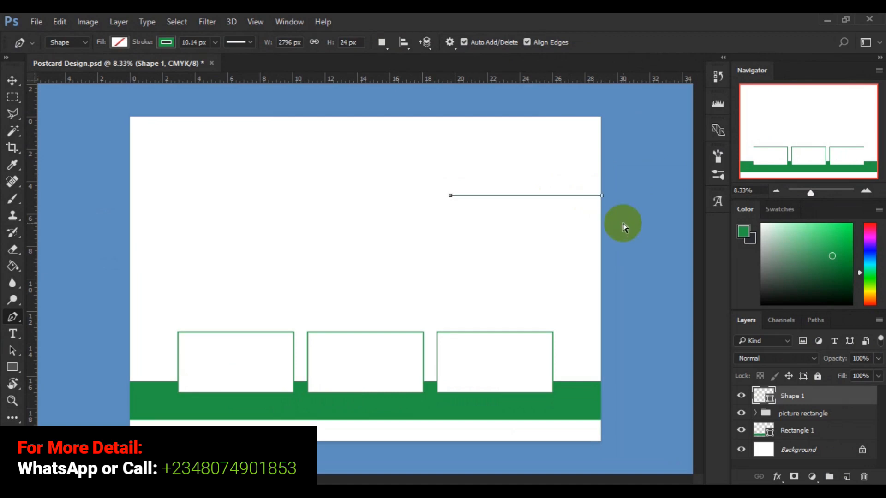
{"action": "key", "text": "Return"}
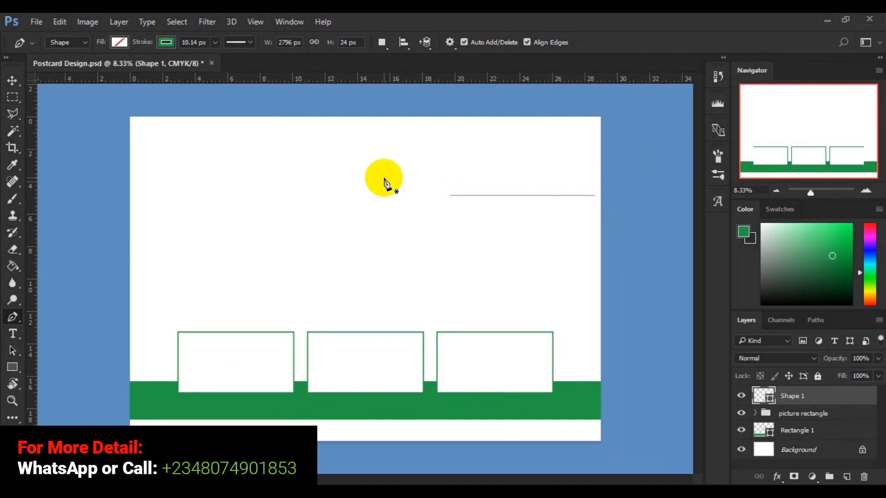
Thicken the line's stroke to about 21 px.
{"action": "left_click", "coordinate": [216, 42]}
{"action": "left_click_drag", "start_coordinate": [215, 55], "coordinate": [218, 54]}
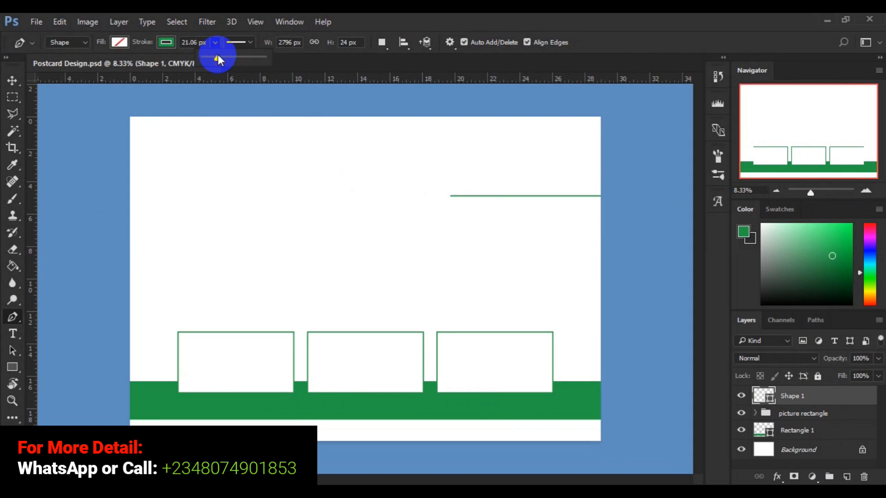
{"action": "left_click", "coordinate": [18, 82]}
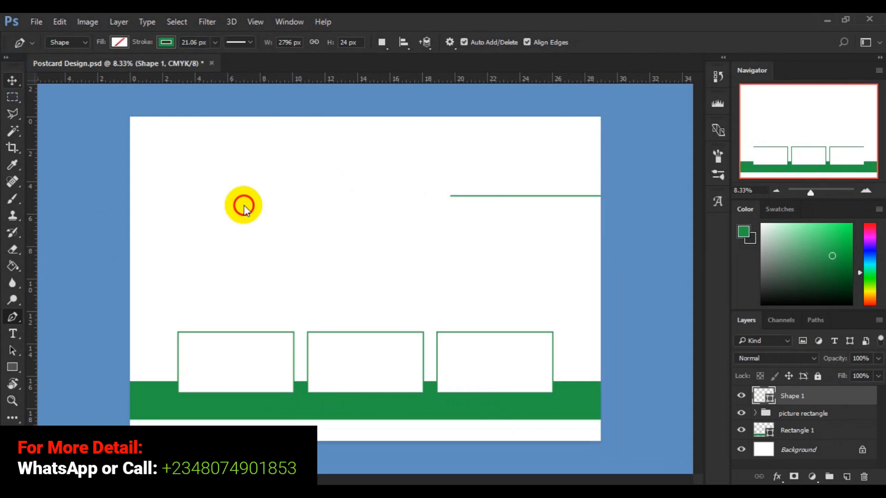
{"action": "key", "text": "ctrl+t"}
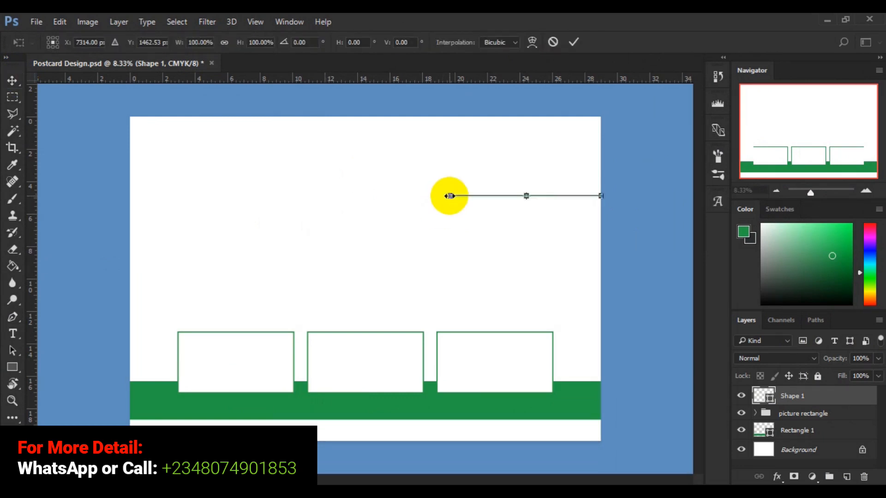
Stretch the green line's left end leftward to 139.91% width and apply the transform.
{"action": "left_click_drag", "start_coordinate": [450, 196], "coordinate": [389, 196]}
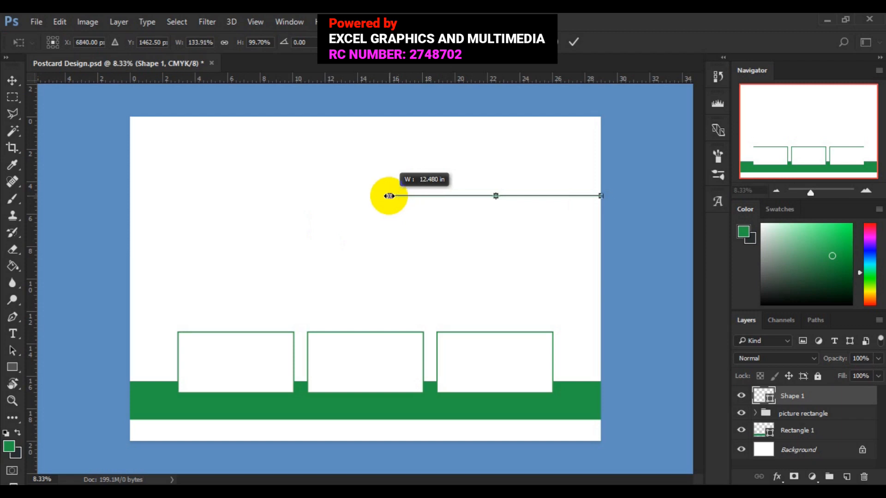
{"action": "left_click", "coordinate": [573, 42]}
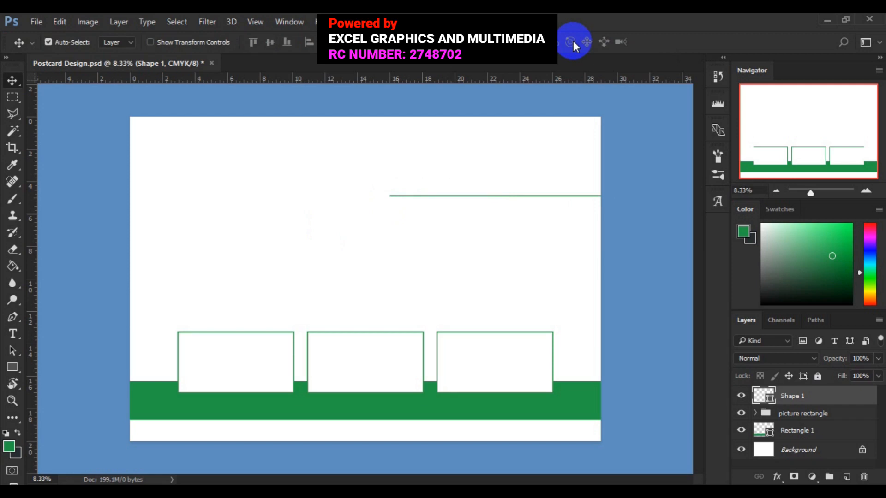
Zoom in on the page's right side and Alt-drag a copy of the line below it.
{"action": "key", "text": "ctrl+plus"}
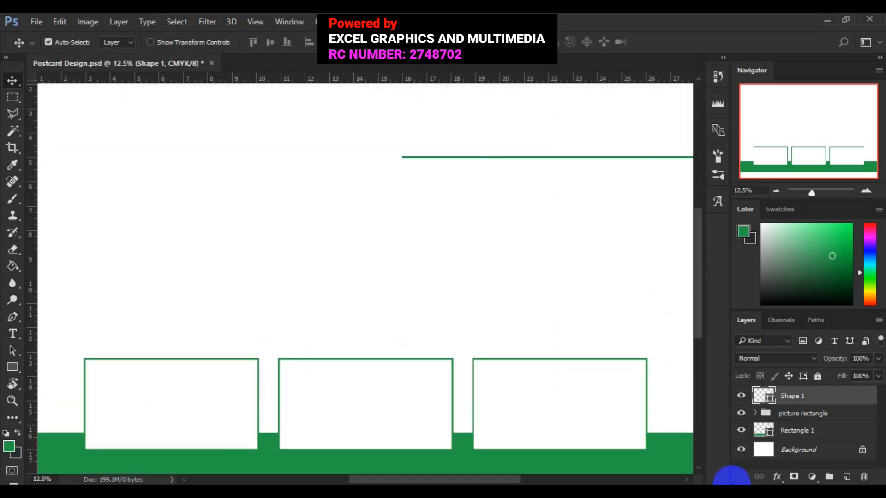
{"action": "left_click", "coordinate": [687, 480]}
{"action": "left_click", "coordinate": [687, 480]}
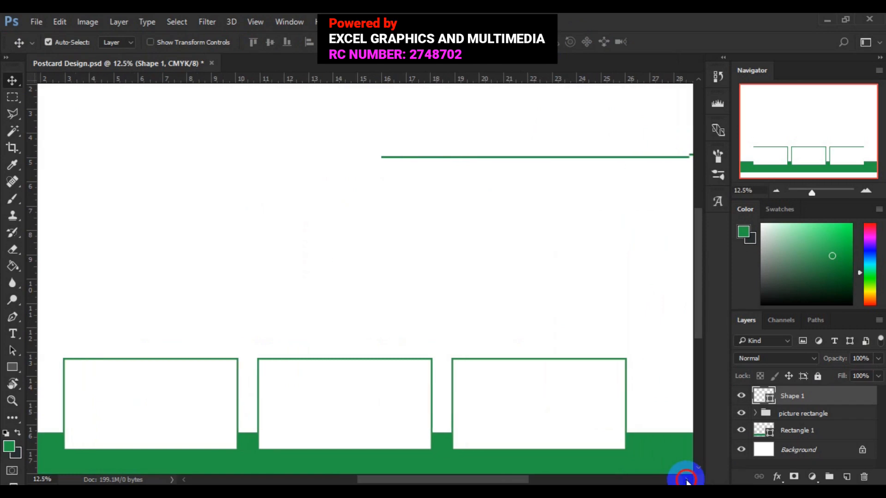
{"action": "left_click", "coordinate": [687, 481]}
{"action": "left_click", "coordinate": [686, 480]}
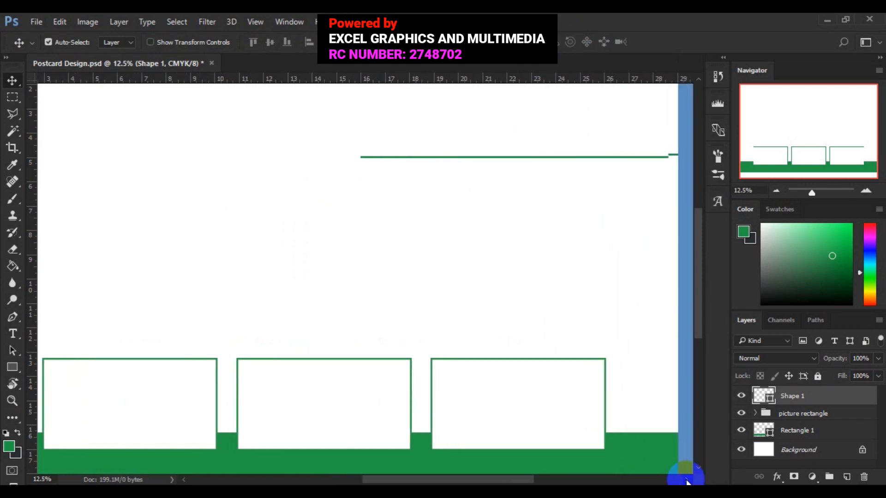
{"action": "left_click", "coordinate": [687, 480]}
{"action": "left_click", "coordinate": [687, 481]}
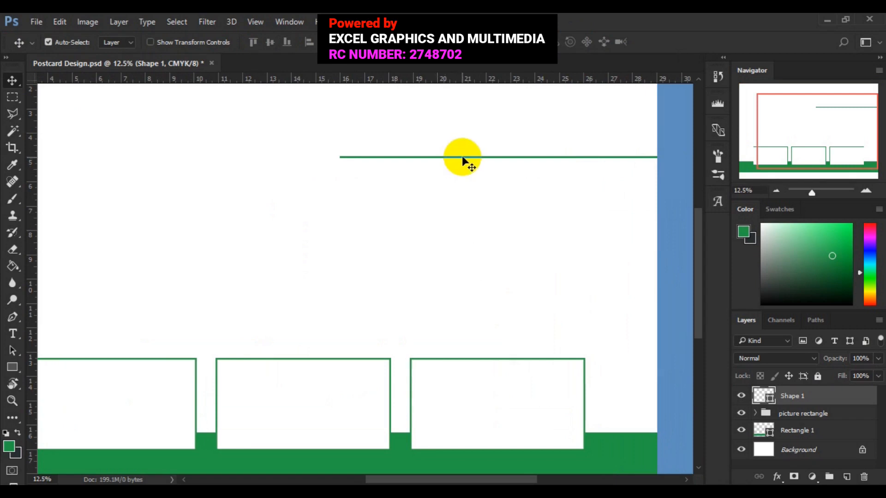
{"action": "left_click_drag", "start_coordinate": [463, 159], "coordinate": [462, 199]}
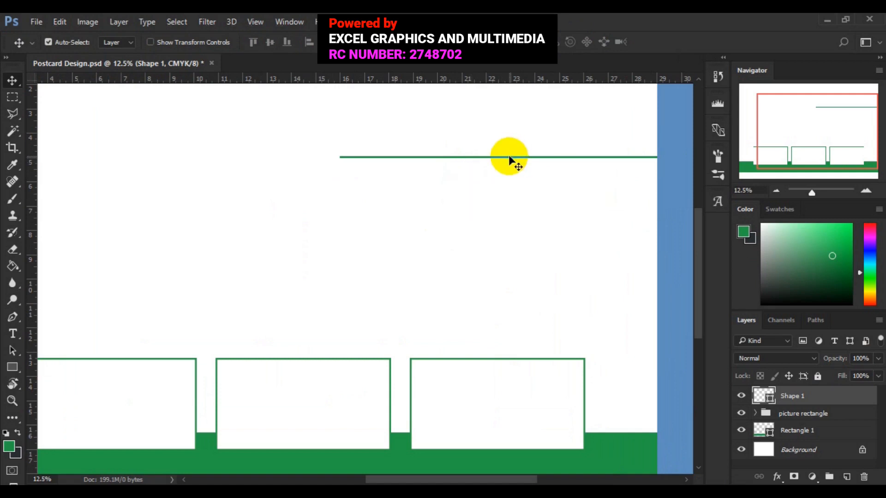
{"action": "left_click_drag", "start_coordinate": [510, 161], "coordinate": [507, 191]}
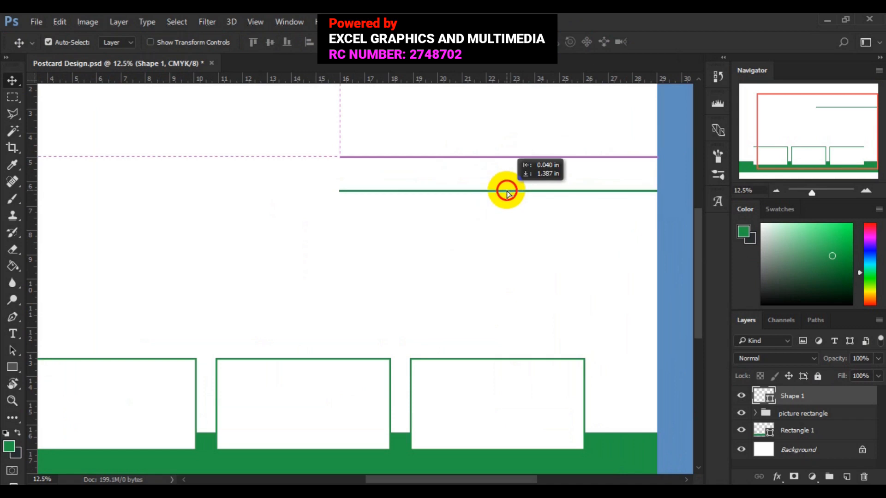
{"action": "left_click_drag", "start_coordinate": [507, 193], "coordinate": [507, 193]}
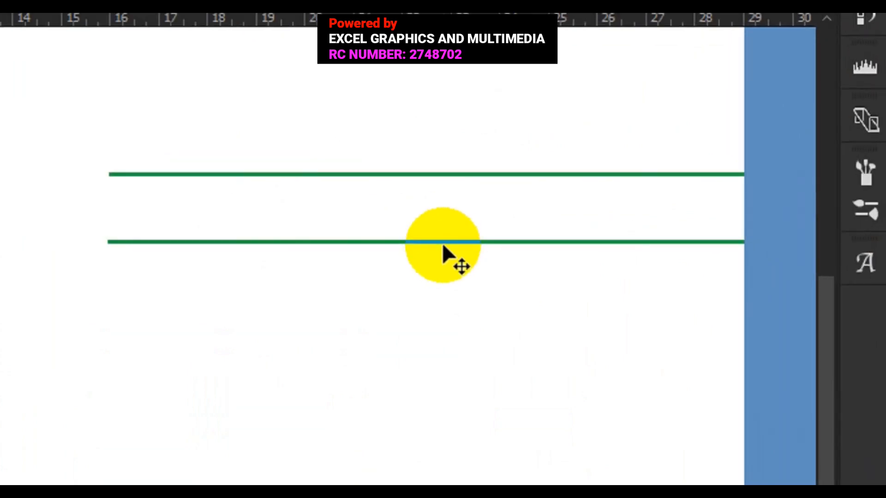
Add three more evenly spaced copies downward, giving five lines through Shape 1 copy 4.
{"action": "left_click_drag", "start_coordinate": [443, 242], "coordinate": [442, 324]}
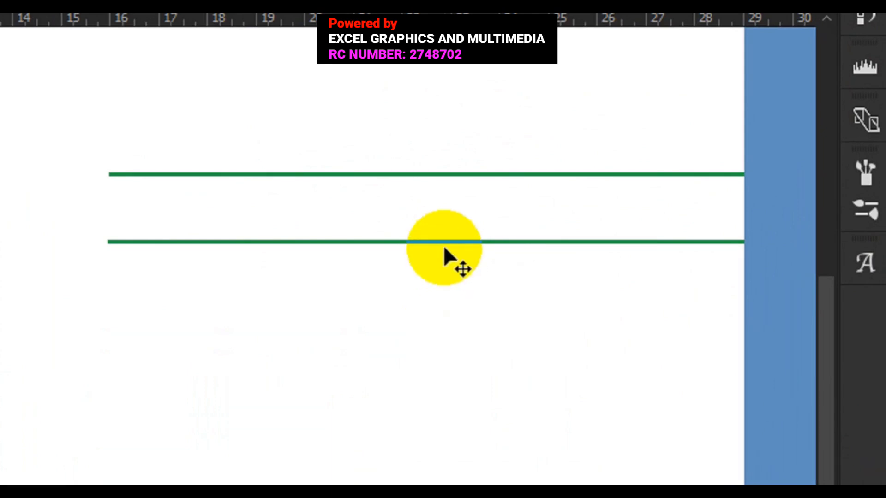
{"action": "left_click_drag", "start_coordinate": [444, 242], "coordinate": [446, 314]}
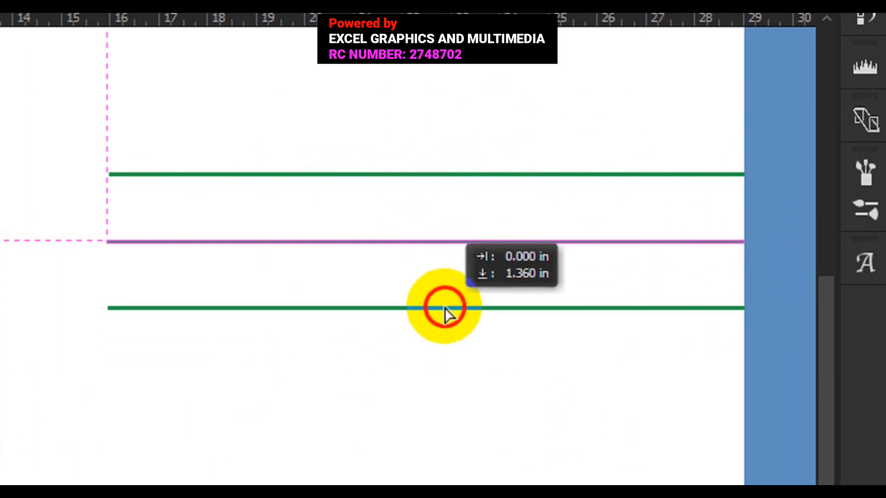
{"action": "left_click_drag", "start_coordinate": [445, 307], "coordinate": [445, 310]}
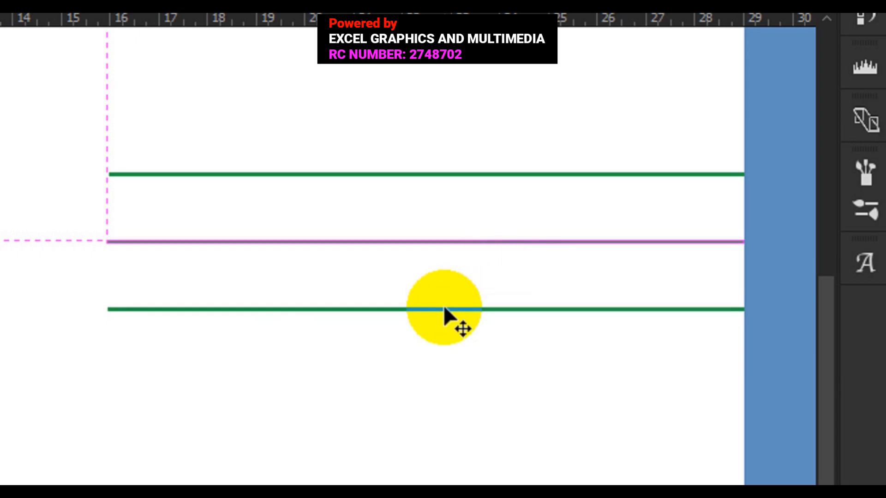
{"action": "left_click", "coordinate": [444, 325]}
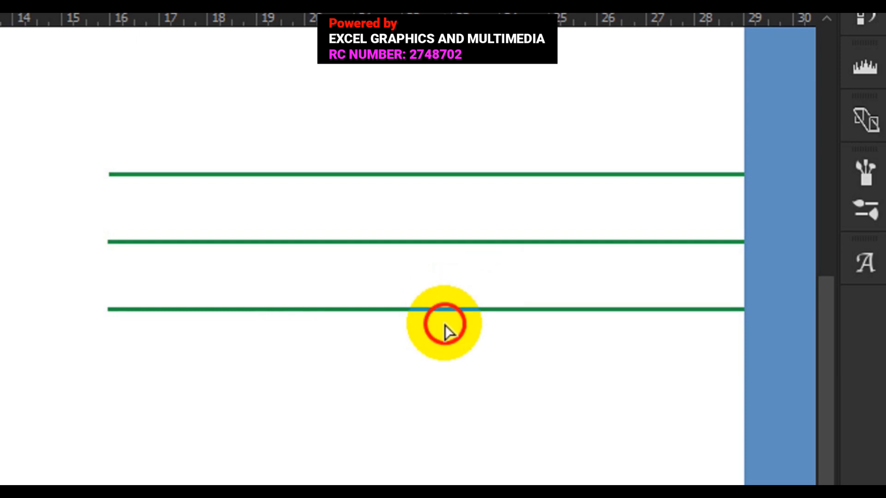
{"action": "left_click_drag", "start_coordinate": [445, 326], "coordinate": [444, 374]}
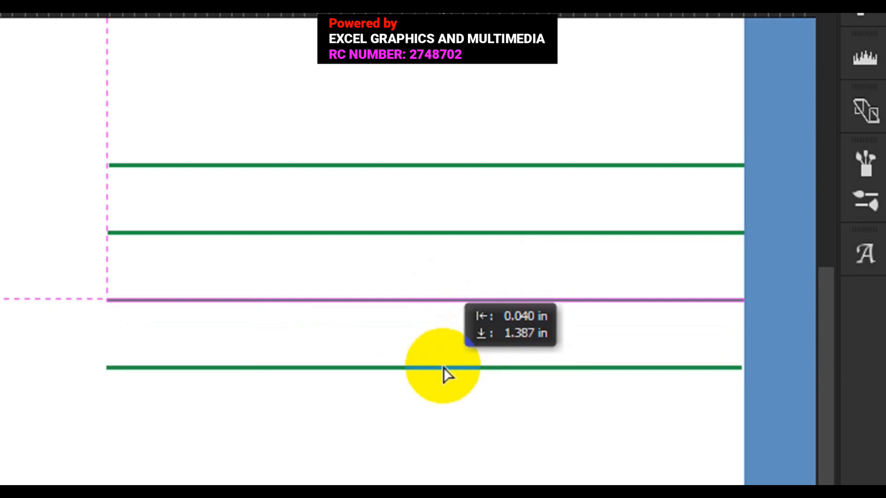
{"action": "mouse_move", "coordinate": [442, 365]}
{"action": "left_mouse_down"}
{"action": "mouse_move", "coordinate": [444, 402]}
{"action": "mouse_move", "coordinate": [441, 367]}
{"action": "left_mouse_up"}
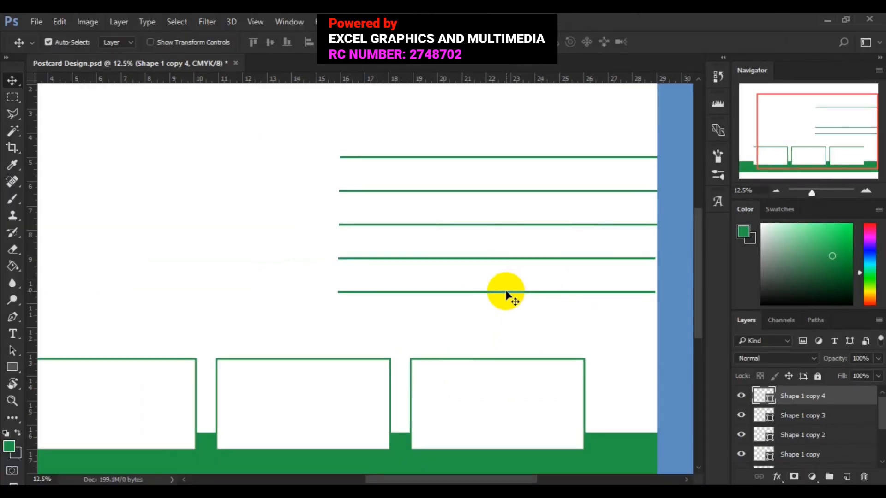
Zoom out to fit the whole postcard and select the Shape 1 copy 4 layer.
{"action": "left_click", "coordinate": [505, 260]}
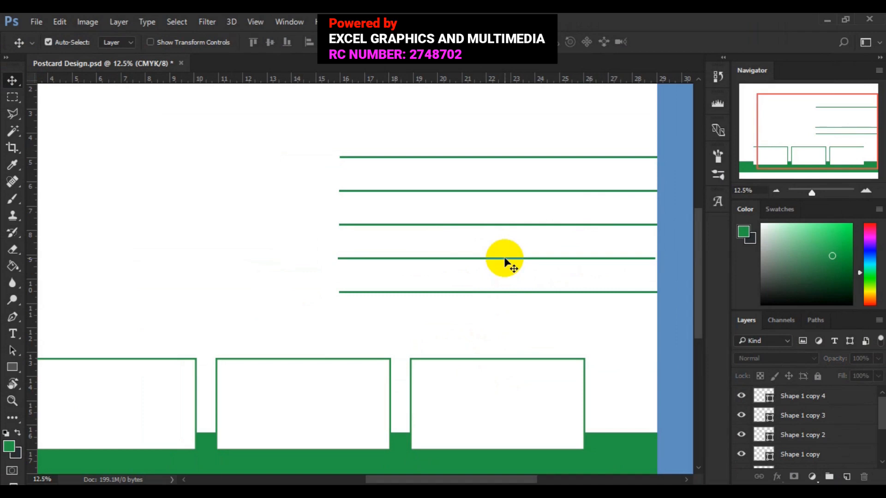
{"action": "left_click", "coordinate": [803, 419]}
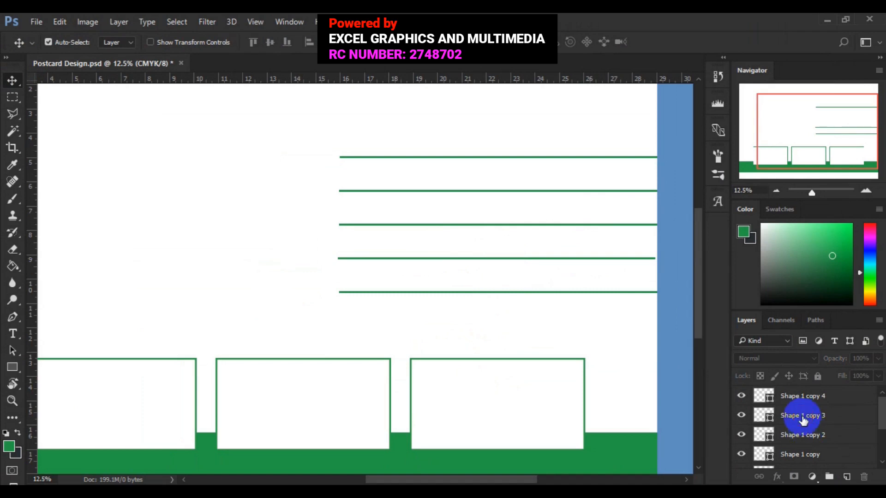
{"action": "left_click", "coordinate": [741, 416]}
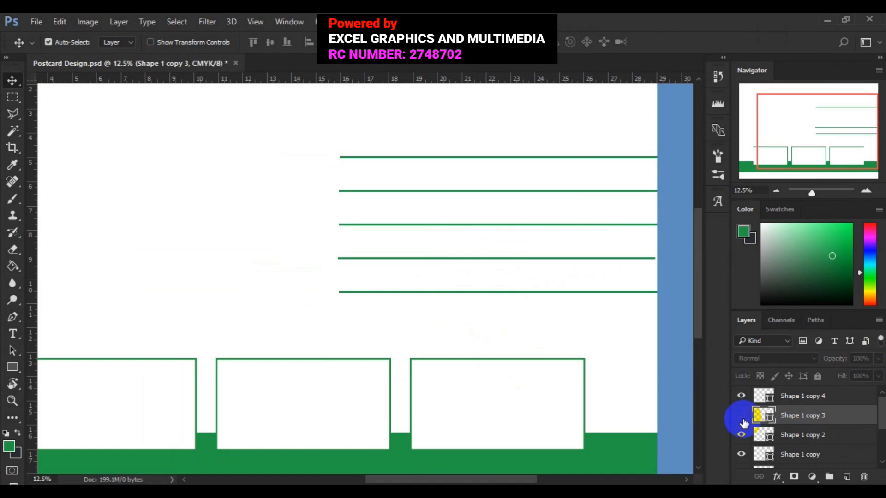
{"action": "left_click", "coordinate": [742, 417]}
{"action": "left_click", "coordinate": [742, 417]}
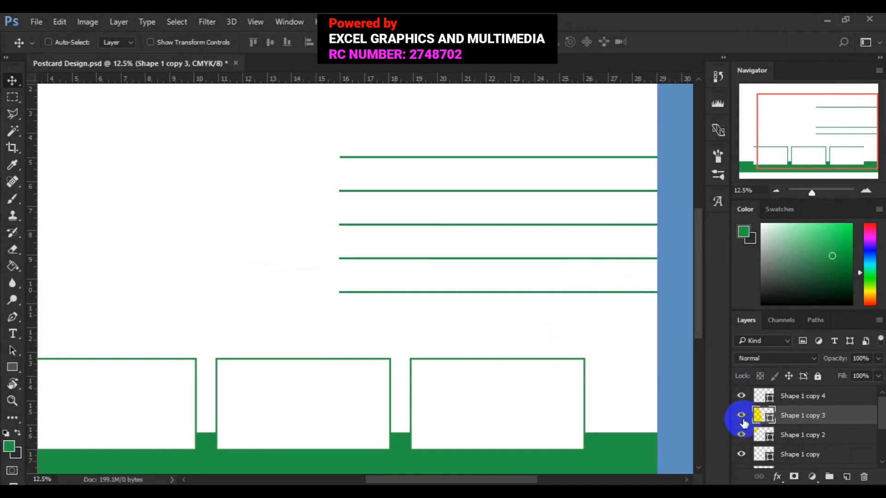
{"action": "key", "text": "ctrl+0"}
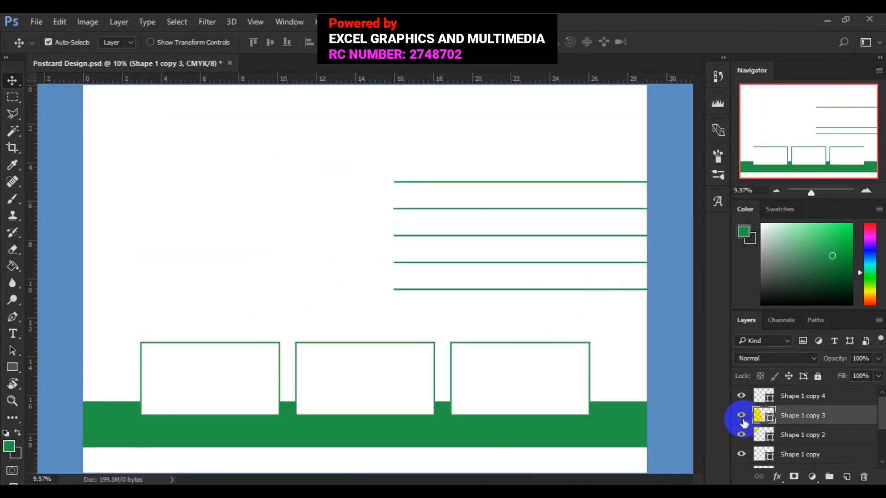
{"action": "key", "text": "ctrl+minus"}
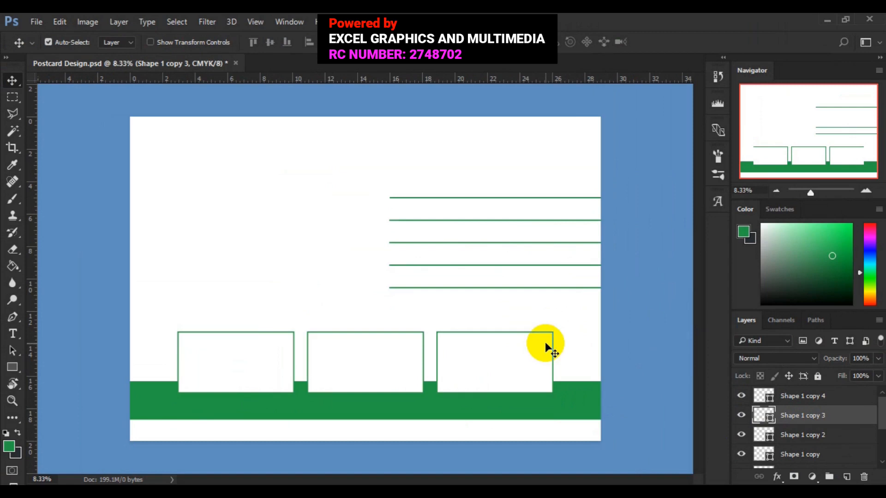
{"action": "left_click", "coordinate": [800, 397]}
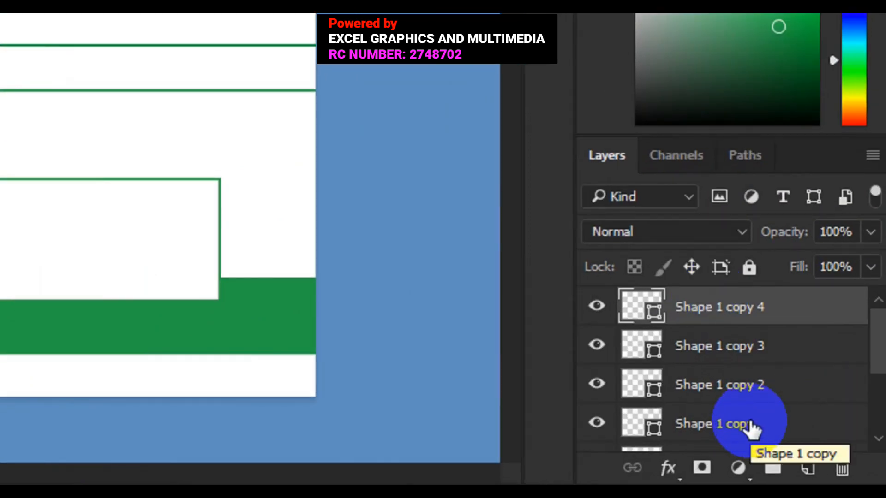
Select layers Shape 1 through Shape 1 copy 4 and put them into a new group.
{"action": "left_click", "coordinate": [751, 429], "text": "shift"}
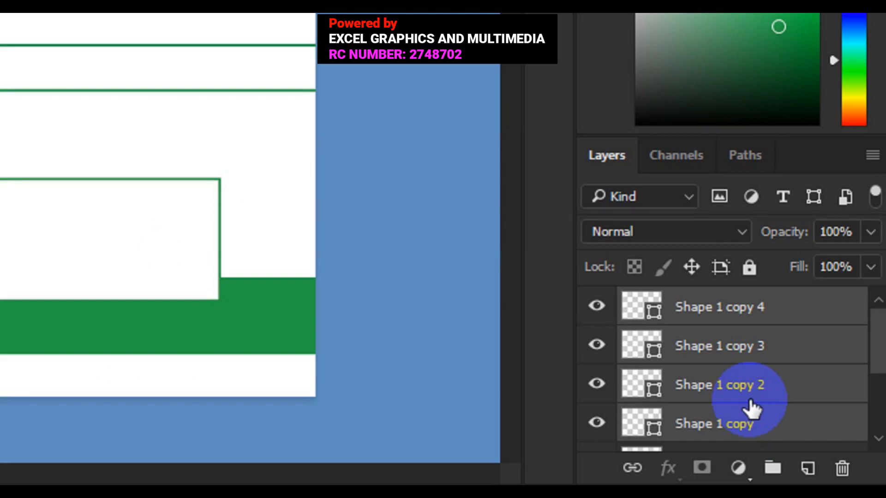
{"action": "left_click_drag", "start_coordinate": [876, 374], "coordinate": [875, 401]}
{"action": "left_click", "coordinate": [745, 416]}
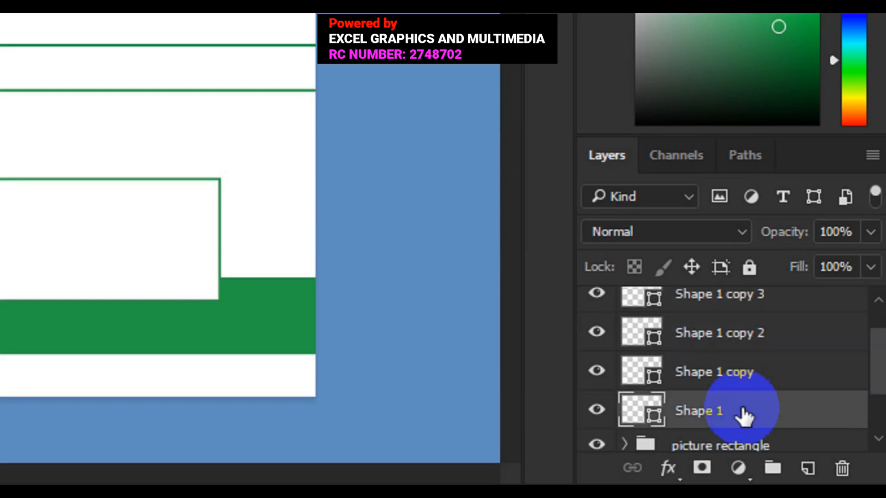
{"action": "left_click", "coordinate": [879, 310]}
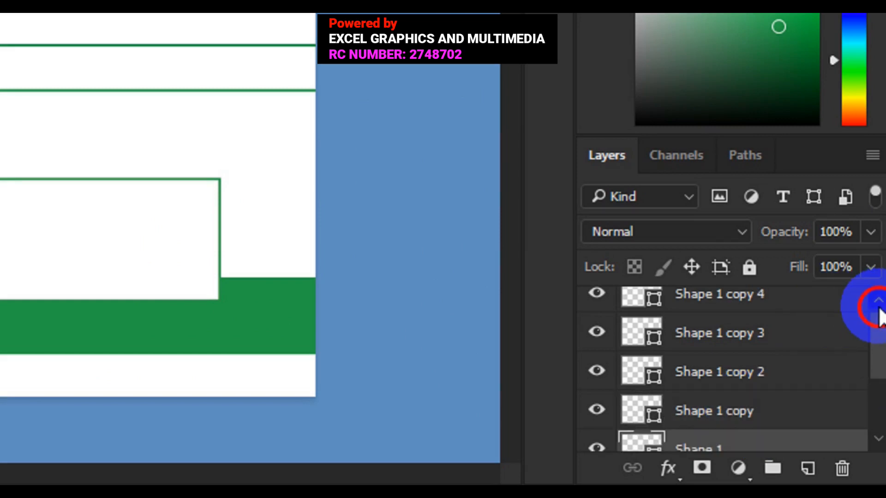
{"action": "left_click", "coordinate": [879, 308]}
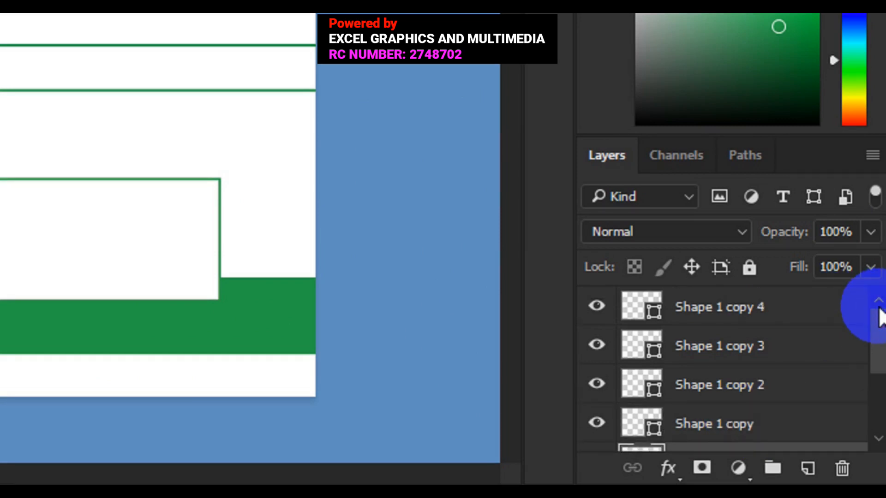
{"action": "left_click", "coordinate": [710, 319], "text": "shift"}
{"action": "left_click_drag", "start_coordinate": [709, 318], "coordinate": [774, 465]}
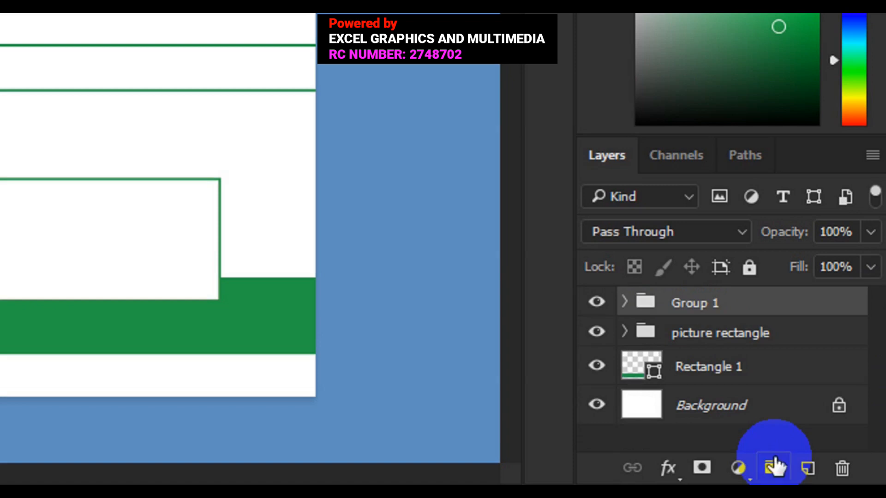
Rename the new Group 1 to 'stroke'.
{"action": "double_click", "coordinate": [689, 305]}
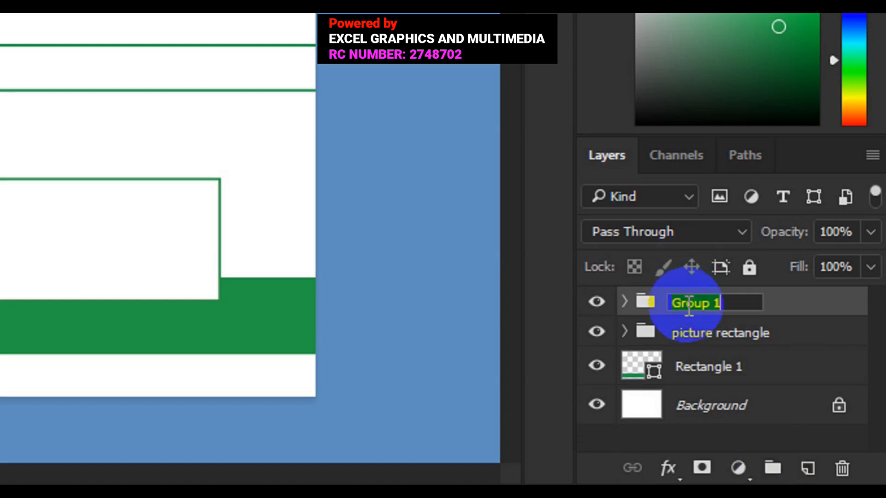
{"action": "type", "text": "stroke"}
{"action": "key", "text": "Return"}
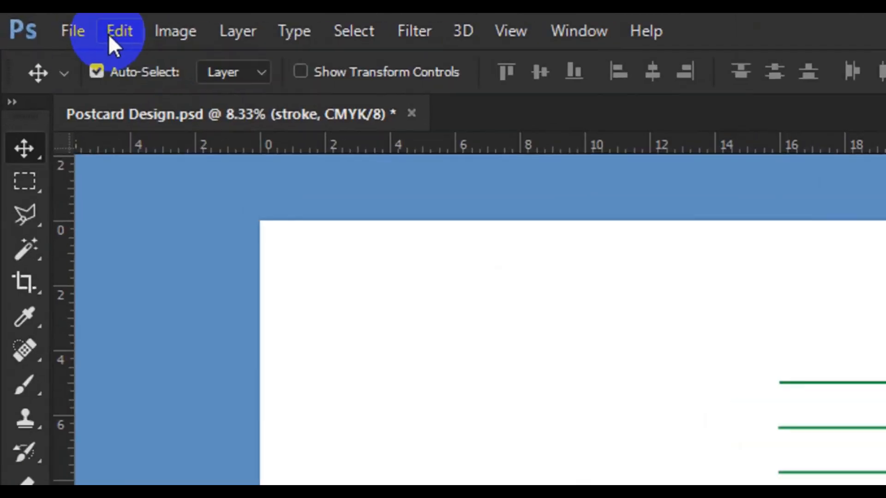
Free Transform the stroke group to nudge the five lines slightly lower, then commit.
{"action": "left_click", "coordinate": [56, 22]}
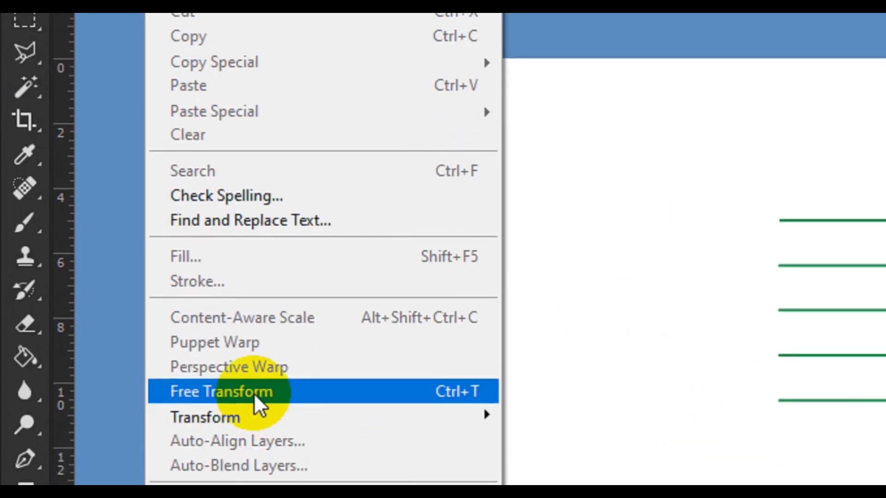
{"action": "left_click", "coordinate": [254, 381]}
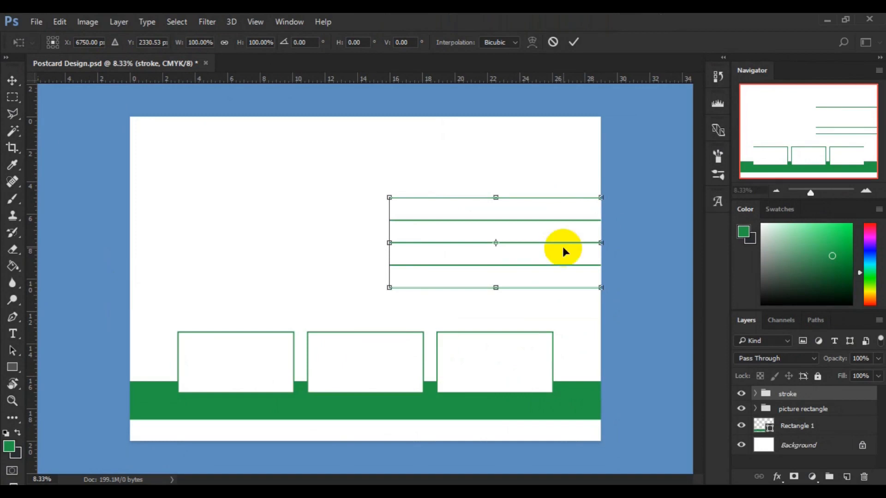
{"action": "left_click_drag", "start_coordinate": [544, 246], "coordinate": [546, 256]}
{"action": "left_click", "coordinate": [574, 42]}
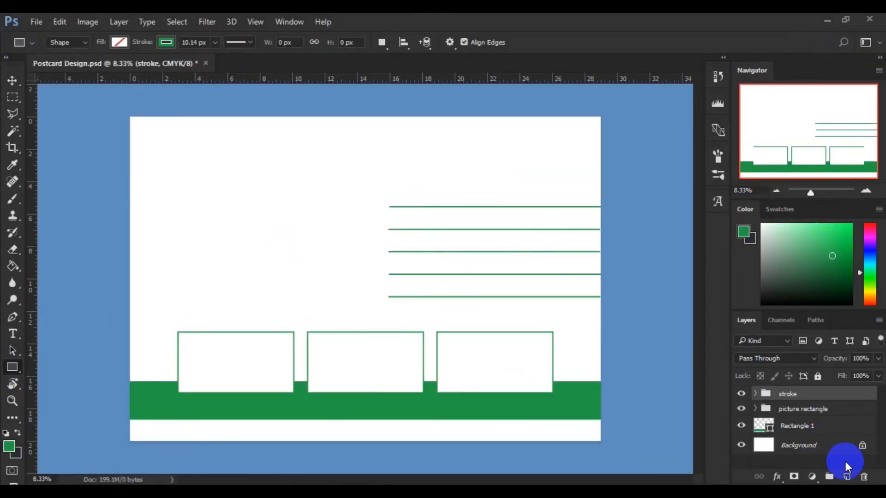
Draw an unfilled green-outlined square Rectangle 3 top right and move it down onto the top line.
{"action": "left_click", "coordinate": [846, 478]}
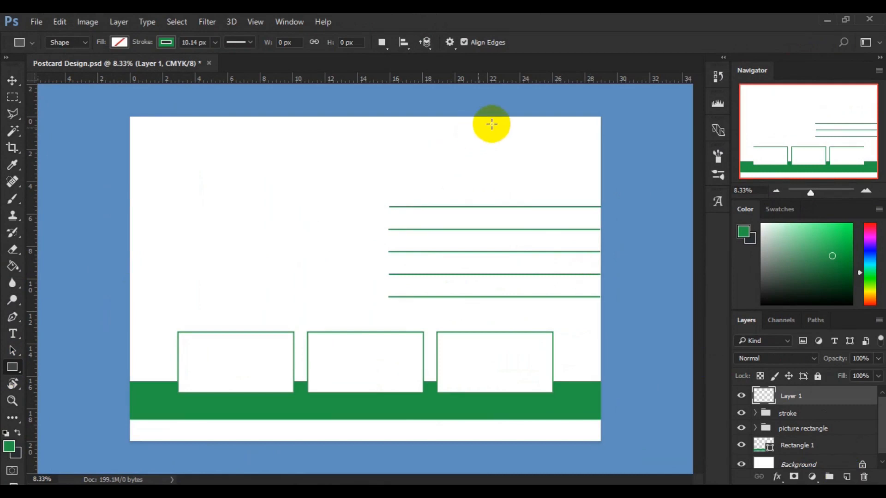
{"action": "left_click_drag", "start_coordinate": [502, 122], "coordinate": [581, 193]}
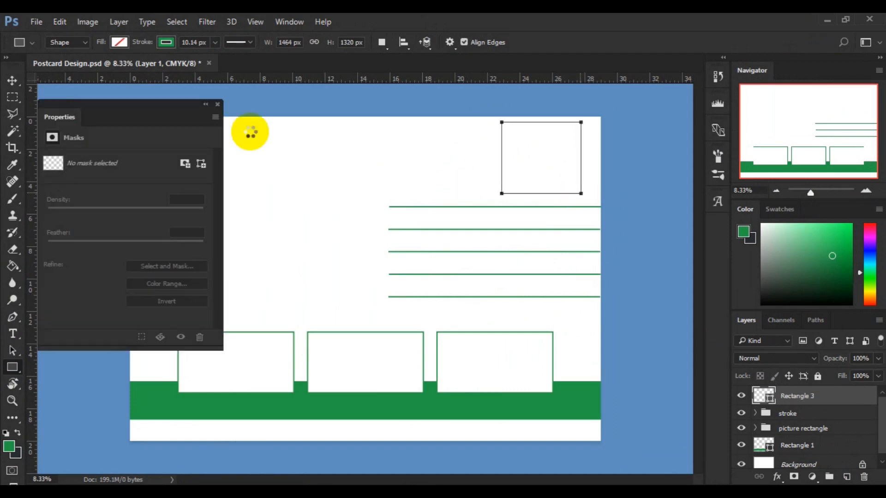
{"action": "left_click", "coordinate": [218, 105]}
{"action": "left_click", "coordinate": [18, 83]}
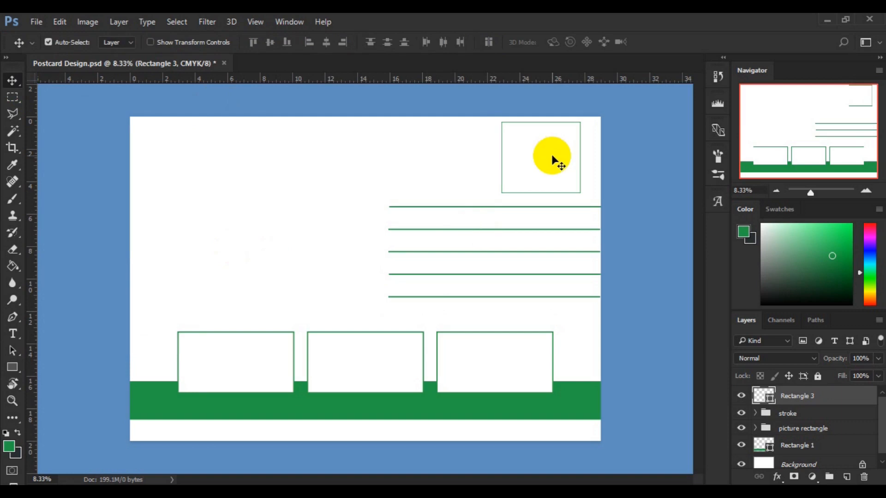
{"action": "left_click", "coordinate": [553, 171]}
{"action": "left_click_drag", "start_coordinate": [554, 171], "coordinate": [555, 175]}
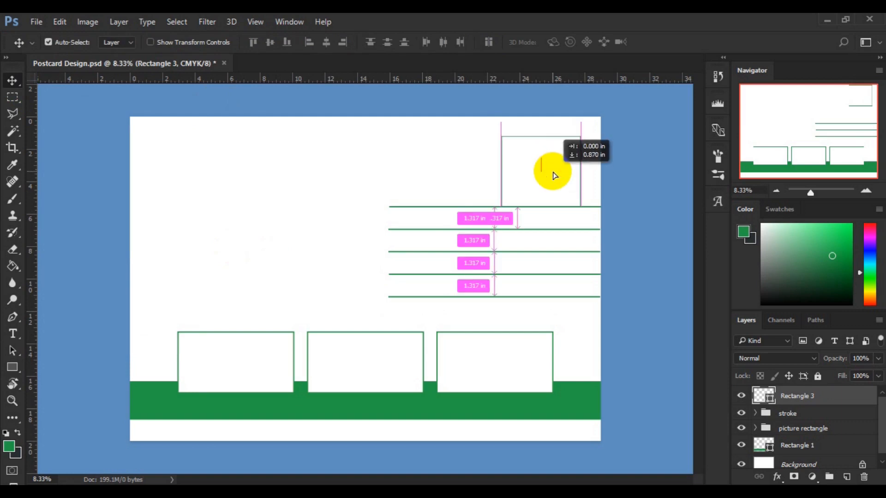
Move the stroke group about 0.76 in lower so it sits just below the stamp box.
{"action": "left_click", "coordinate": [807, 418]}
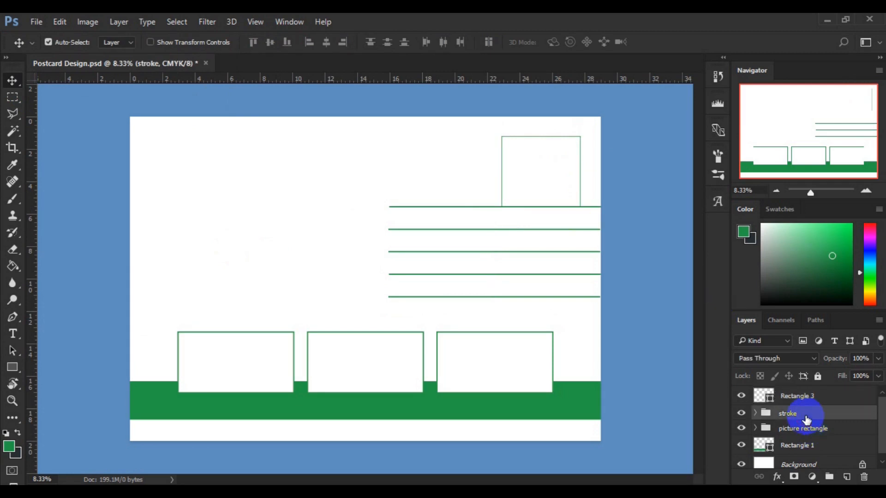
{"action": "key", "text": "ctrl+t"}
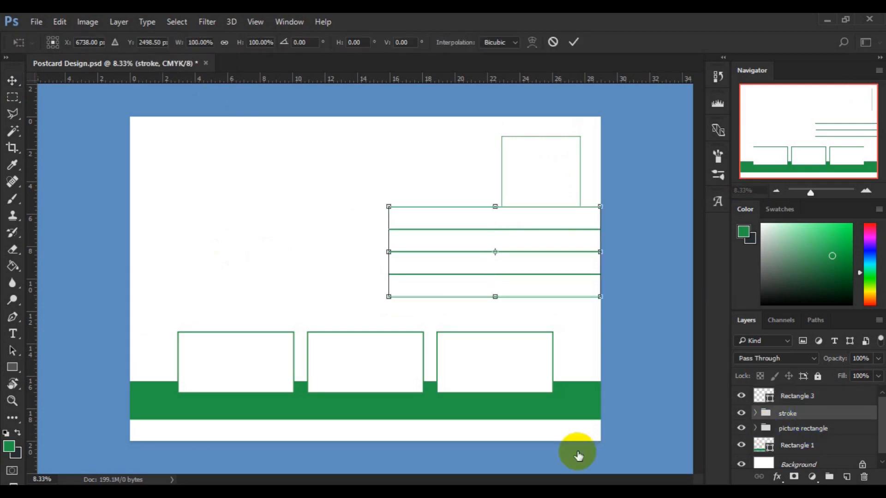
{"action": "left_click_drag", "start_coordinate": [516, 280], "coordinate": [516, 291]}
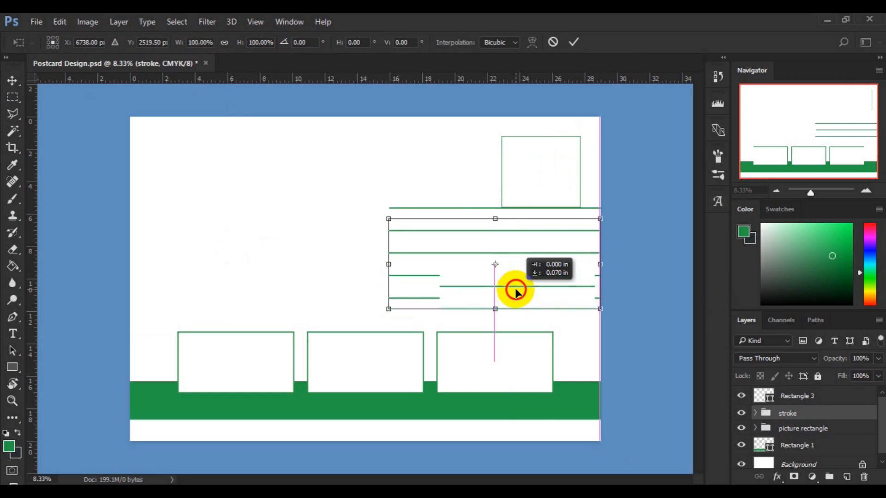
{"action": "left_click_drag", "start_coordinate": [516, 291], "coordinate": [516, 297]}
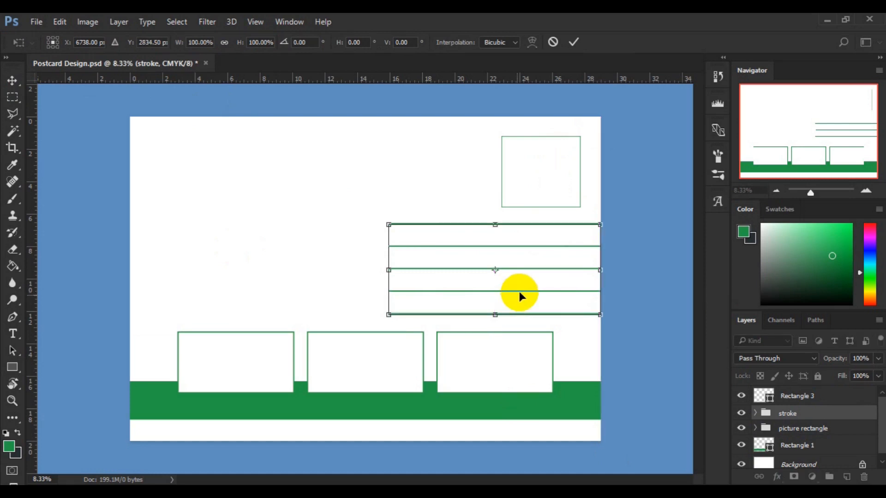
{"action": "left_click", "coordinate": [574, 43]}
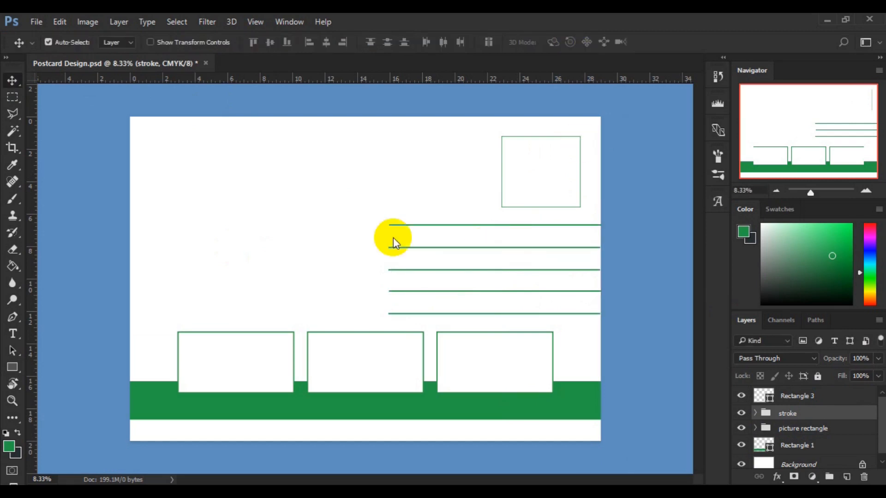
{"action": "left_click", "coordinate": [787, 429]}
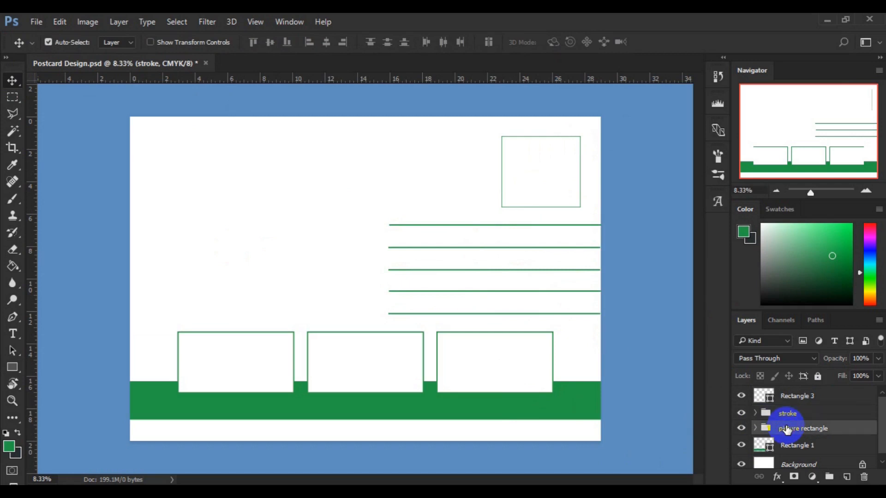
Select picture rectangle with Rectangle 1 and move them about 0.16 in lower.
{"action": "left_click", "coordinate": [805, 446], "text": "shift"}
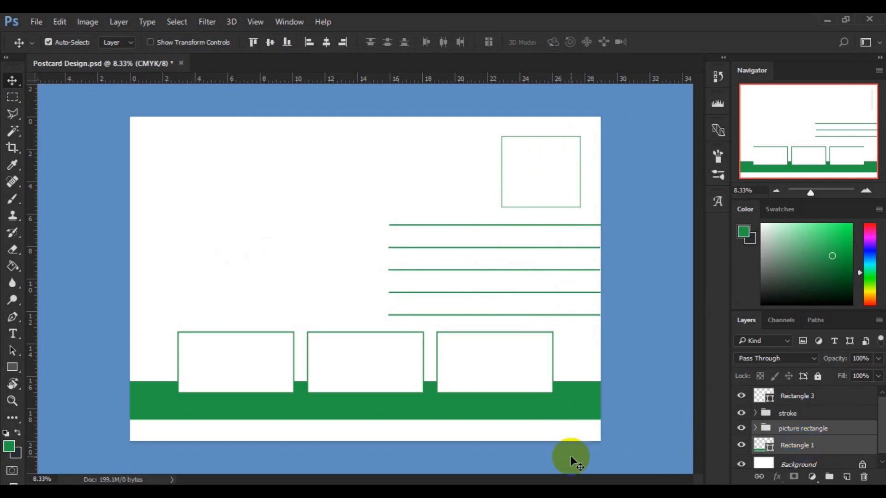
{"action": "key", "text": "ctrl+t"}
{"action": "left_click_drag", "start_coordinate": [398, 387], "coordinate": [398, 401]}
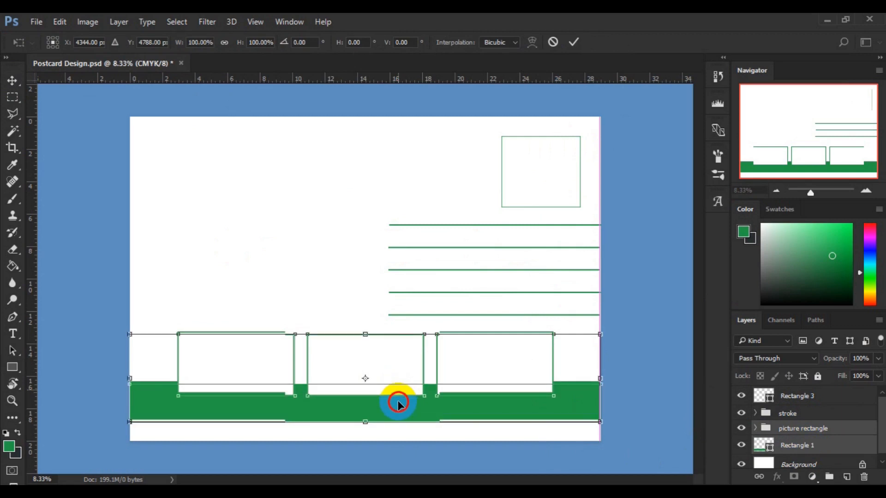
{"action": "left_click_drag", "start_coordinate": [398, 402], "coordinate": [400, 401]}
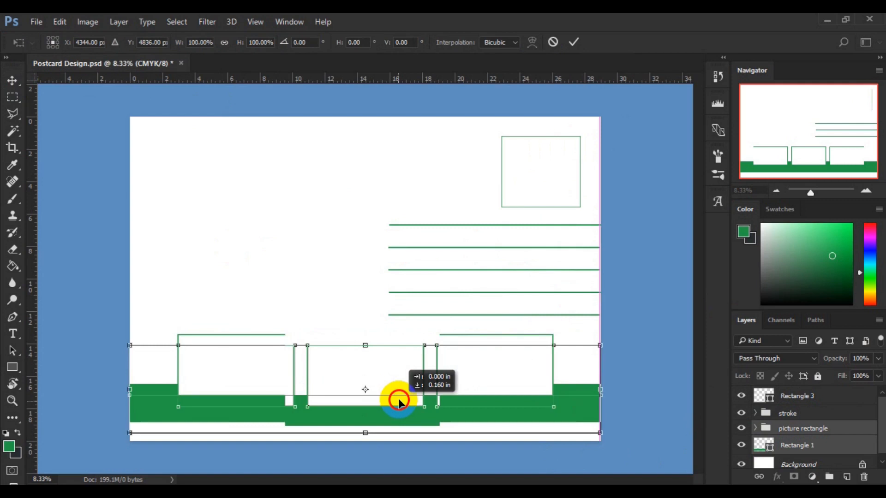
{"action": "left_click_drag", "start_coordinate": [399, 399], "coordinate": [399, 399]}
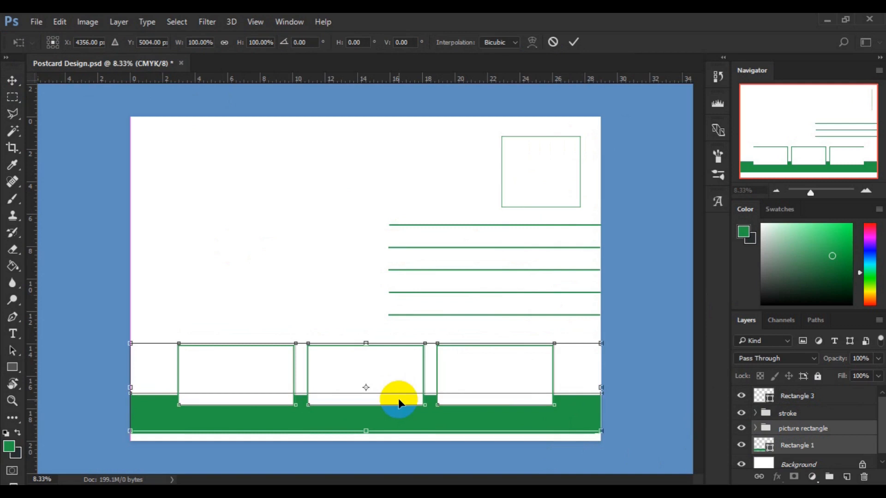
{"action": "left_click", "coordinate": [577, 43]}
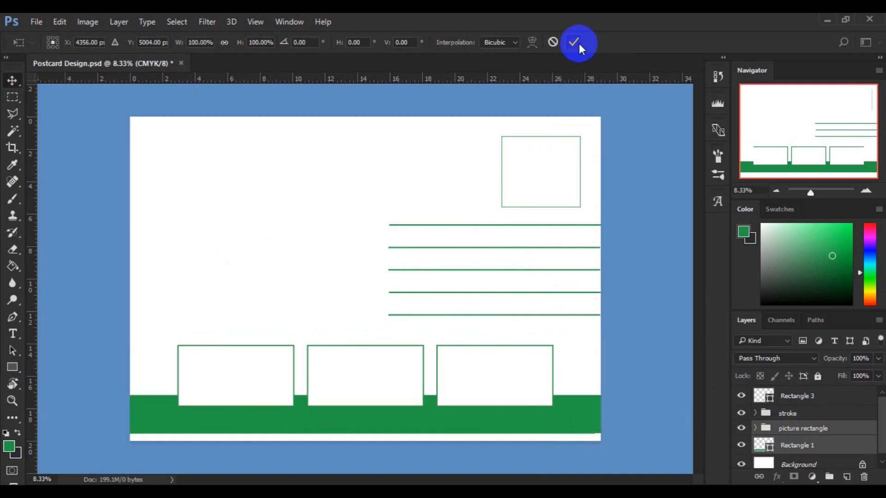